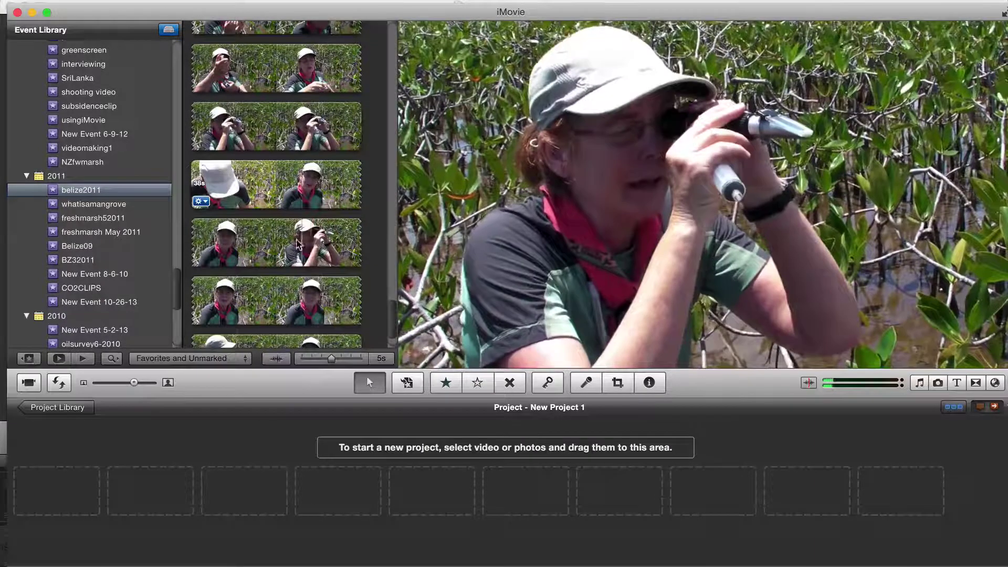
# Step: Add a short section of the belize2011 clip, where the woman looks through the handheld instrument, to the empty project
pyautogui.moveTo(280, 242); pyautogui.dragTo(311, 242)
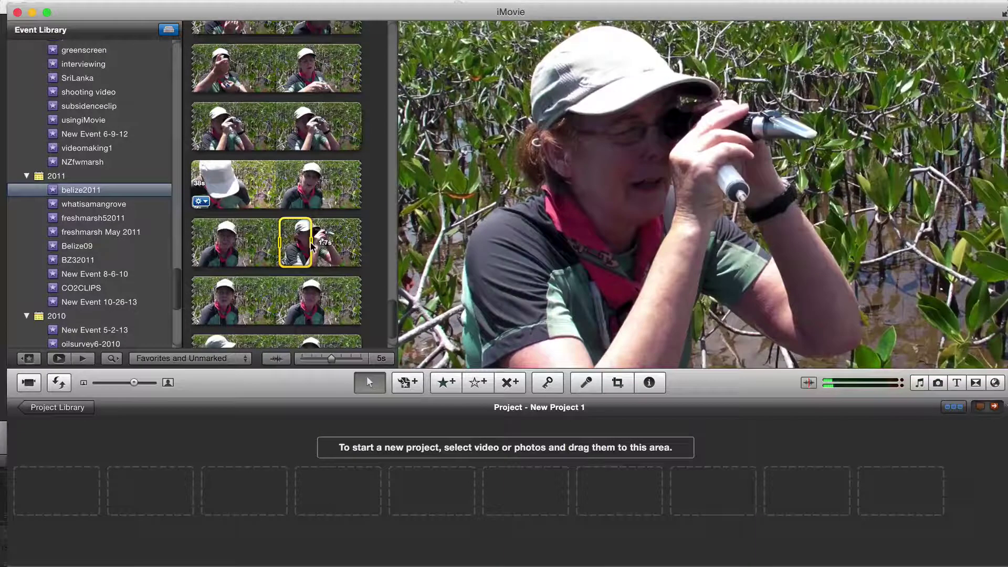
pyautogui.moveTo(313, 245); pyautogui.dragTo(94, 482)
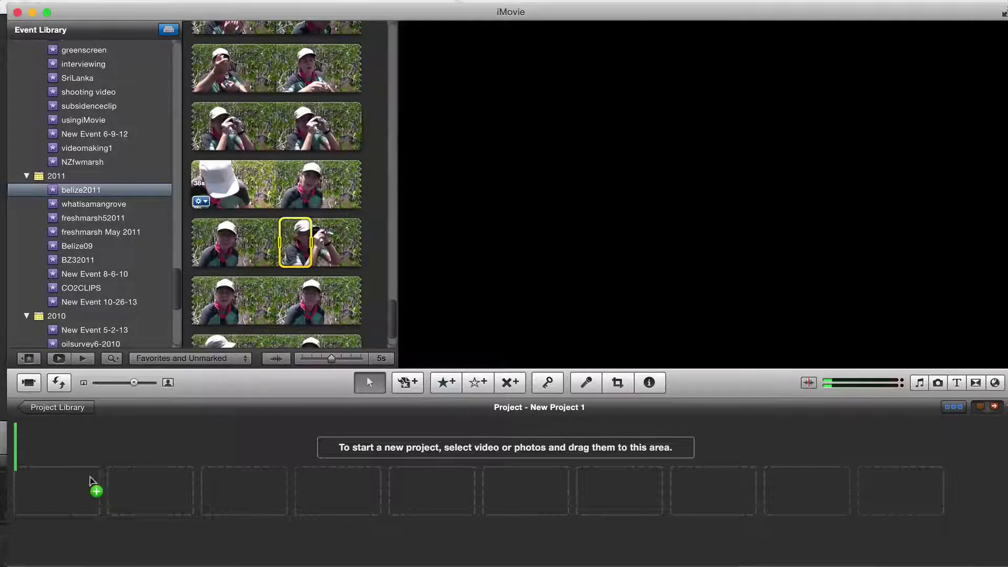
pyautogui.click(67, 475)
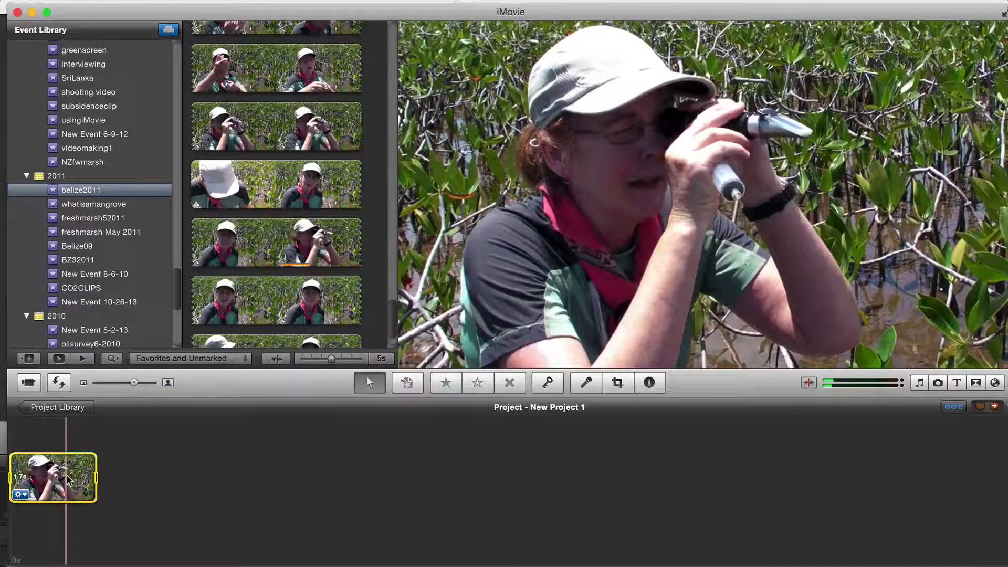
# Step: Set the project clip's duration to 0.1 seconds in its clip properties
pyautogui.press('i')
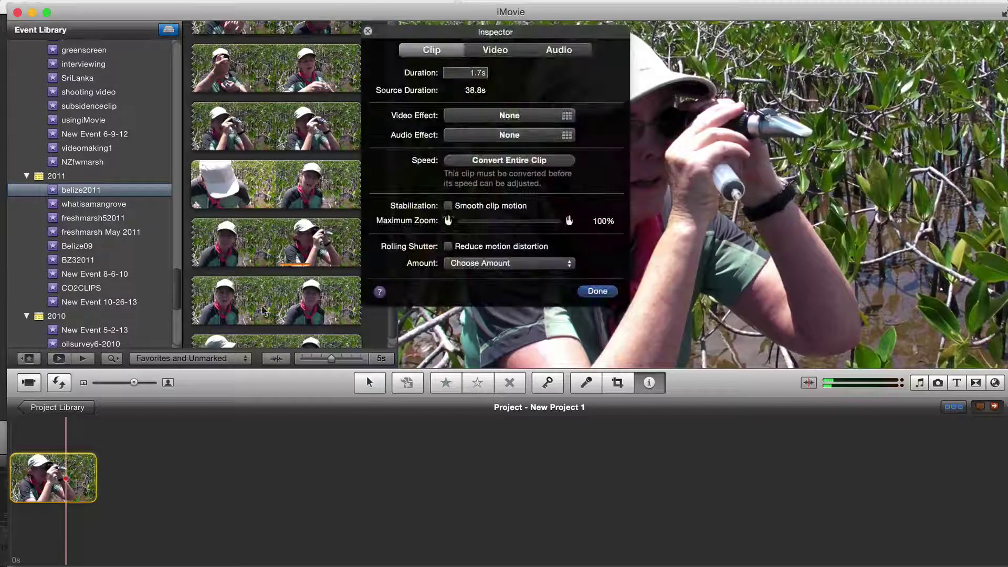
pyautogui.click(478, 73)
pyautogui.doubleClick(478, 72)
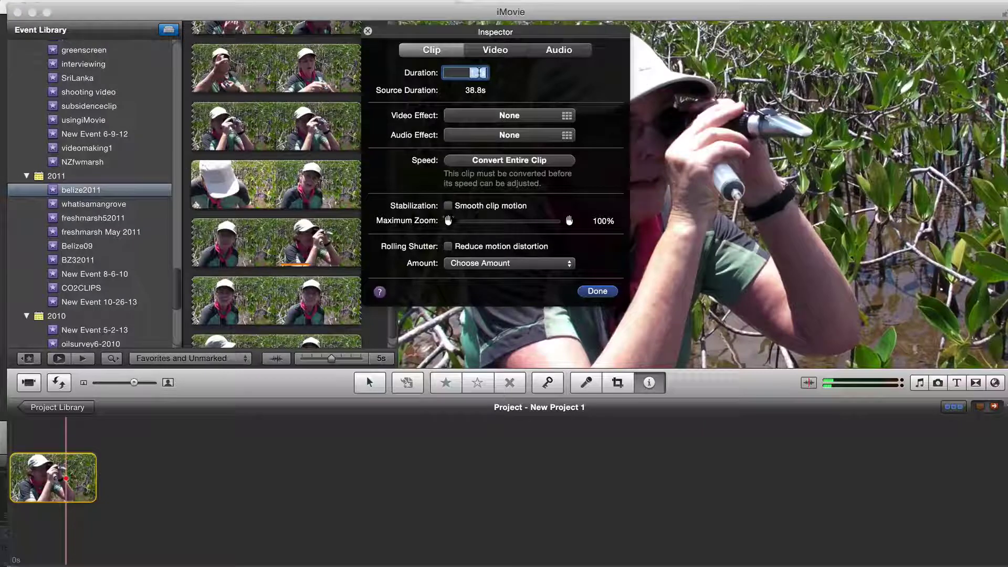
pyautogui.press('BackSpace')
pyautogui.write('.1')
pyautogui.press('Return')
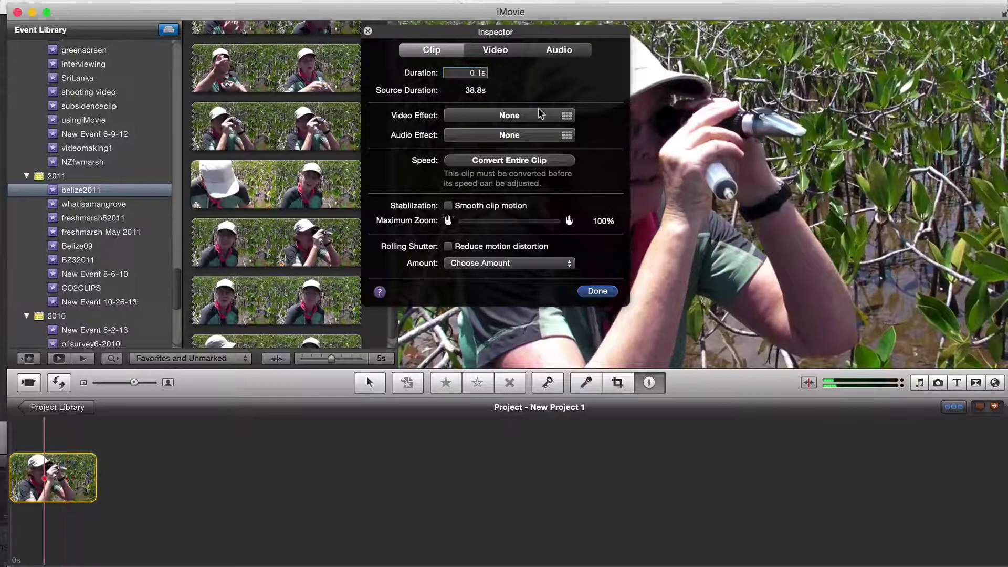
pyautogui.click(593, 291)
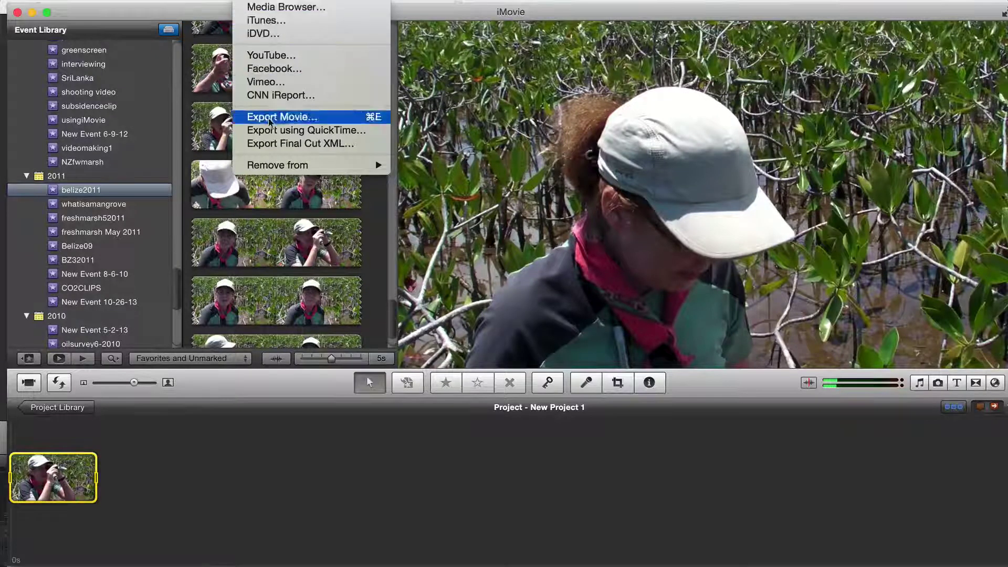
# Step: Export the project using QuickTime as a Movie to Image Sequence in JPEG, 29.97 fps, named freezeframe, to the Desktop
pyautogui.click(269, 131)
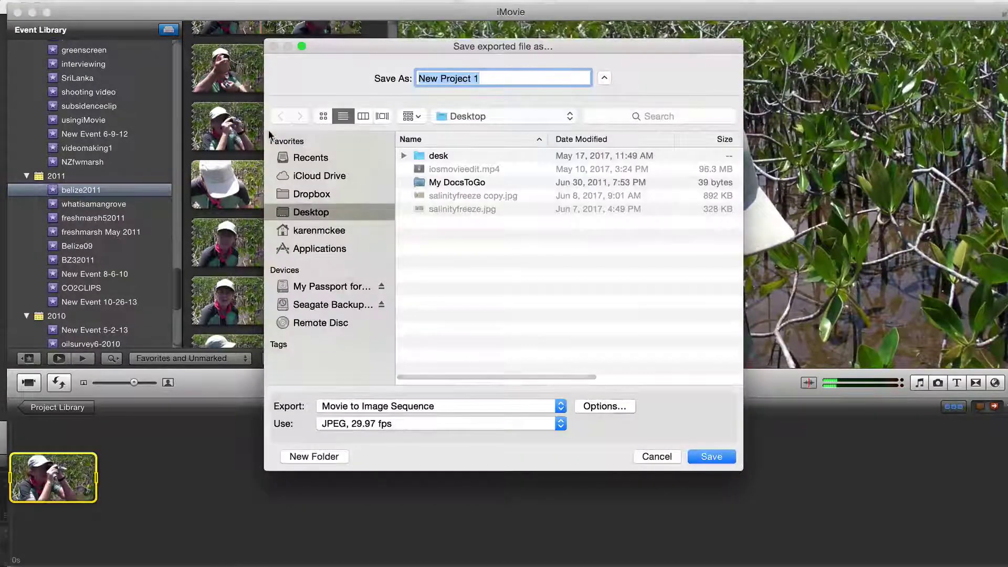
pyautogui.click(393, 409)
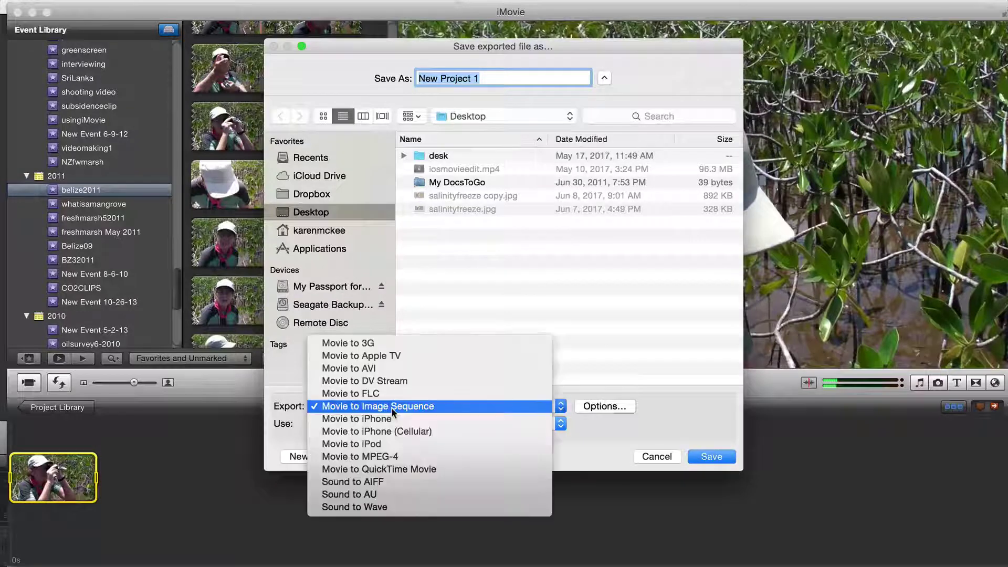
pyautogui.click(423, 407)
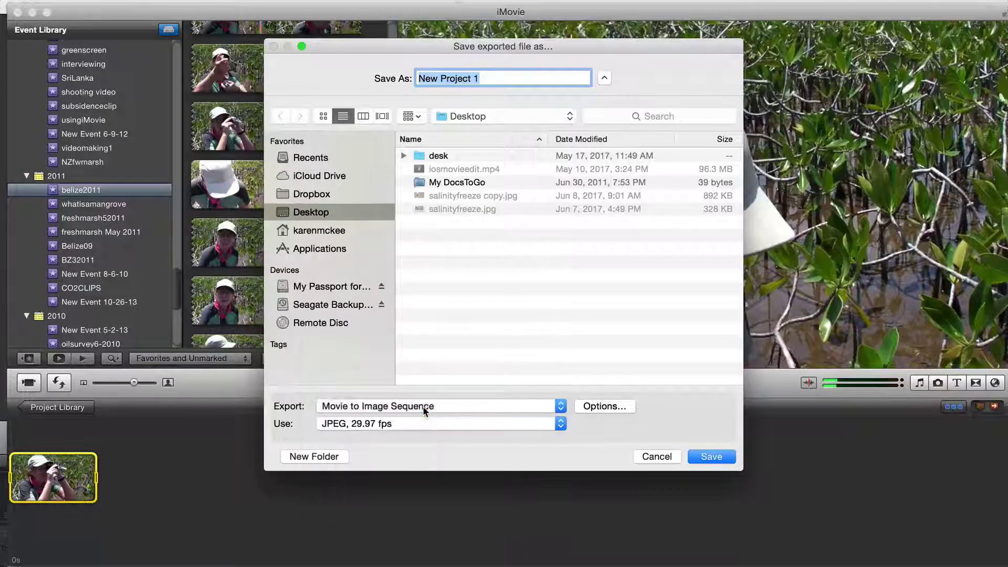
pyautogui.write('freezeframe')
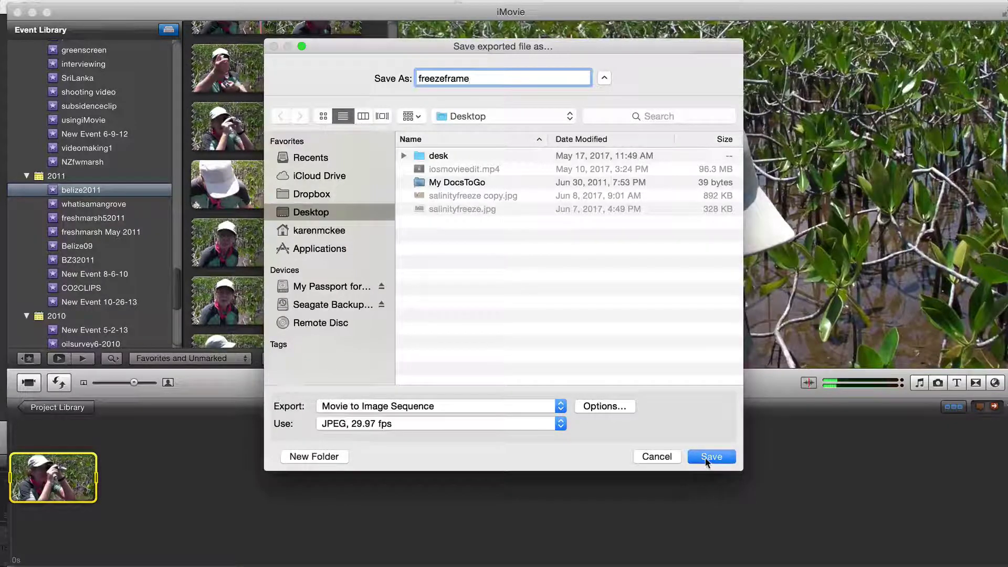
pyautogui.click(704, 459)
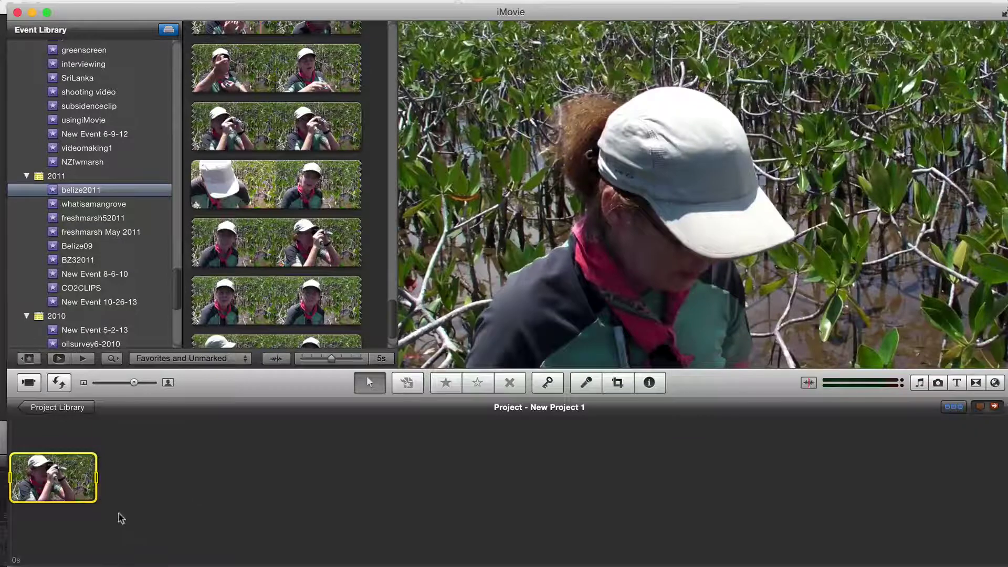
# Step: Switch to Finder and open the exported image freezeframe 1.jpg from the Desktop folder
pyautogui.click(24, 566)
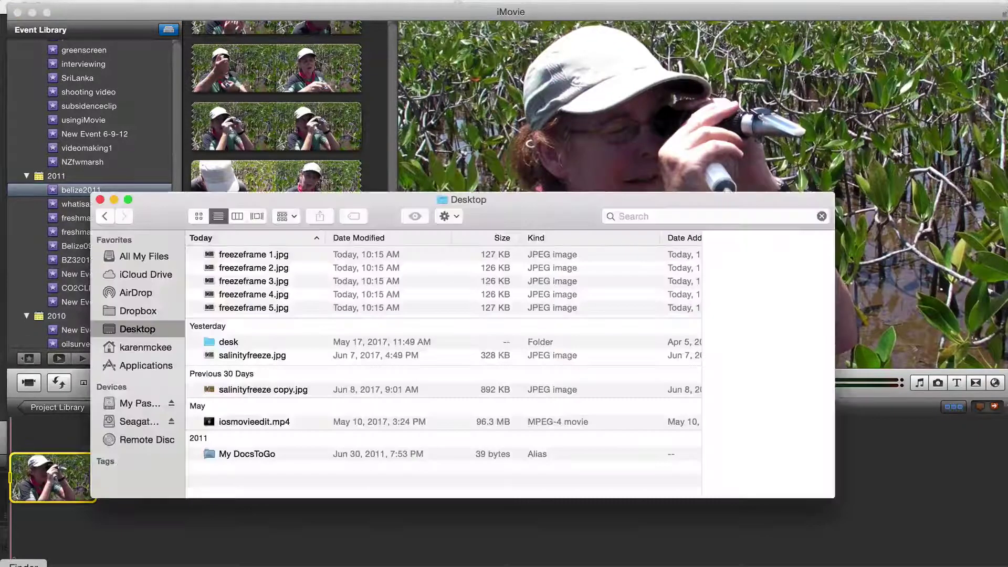
pyautogui.doubleClick(263, 255)
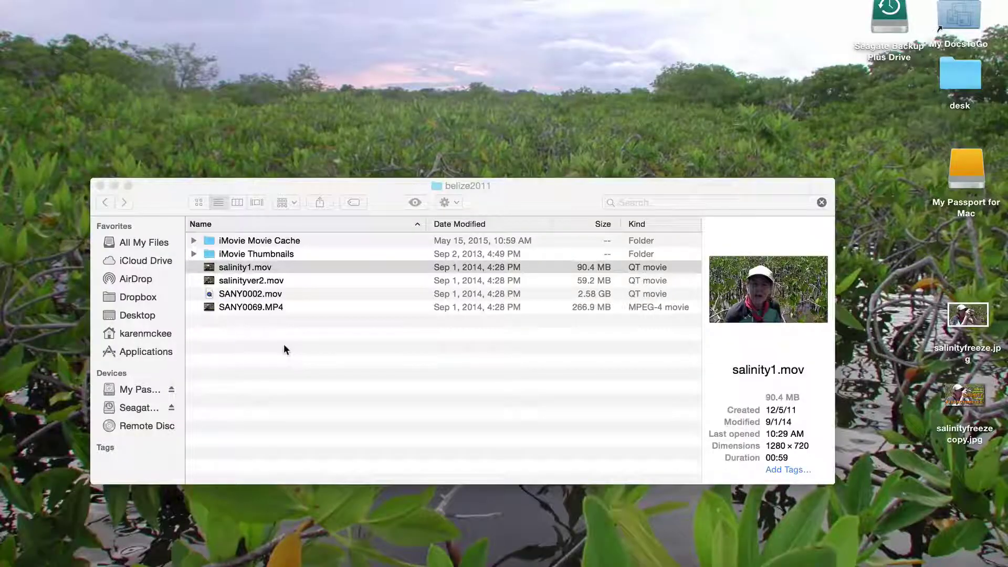
# Step: Open salinity1.mov from the belize2011 folder and enlarge its player window to fill the screen
pyautogui.doubleClick(210, 269)
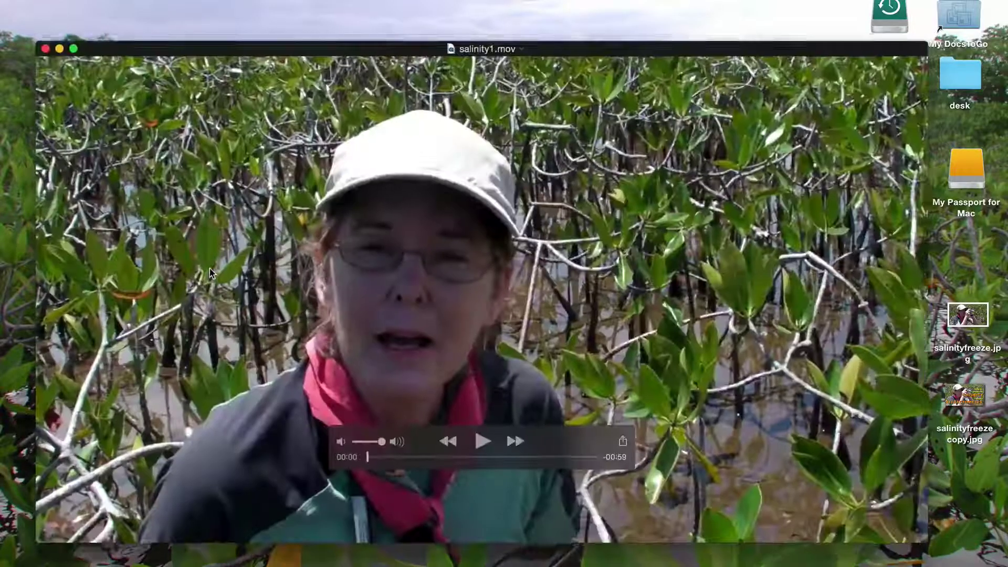
pyautogui.moveTo(277, 50); pyautogui.dragTo(243, 0)
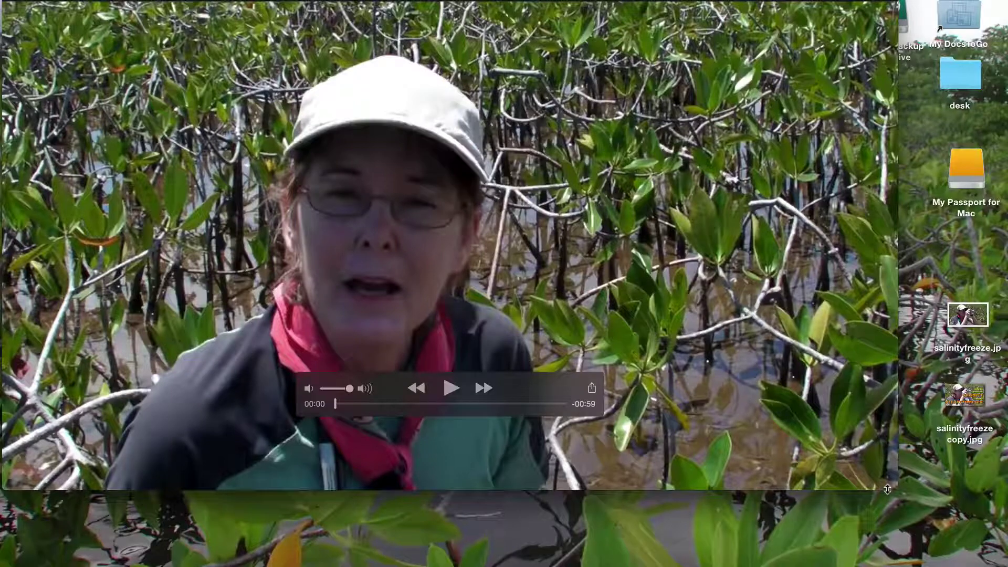
pyautogui.moveTo(890, 488); pyautogui.dragTo(1001, 565)
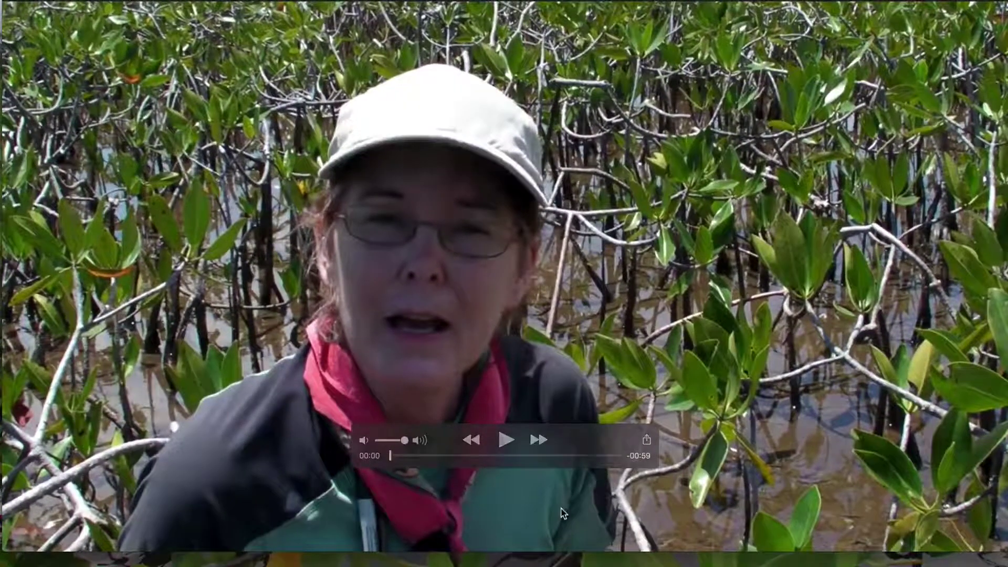
# Step: Take a full-screen screenshot of the movie at the shot with the handheld instrument, and open the saved image
pyautogui.moveTo(390, 455); pyautogui.dragTo(586, 457)
pyautogui.press('super+shift+3')
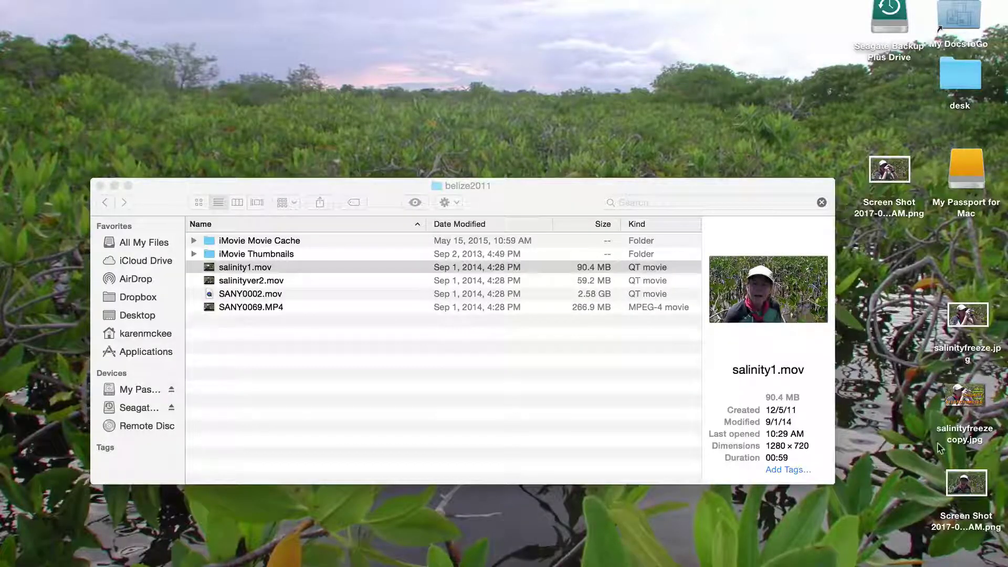
pyautogui.doubleClick(890, 169)
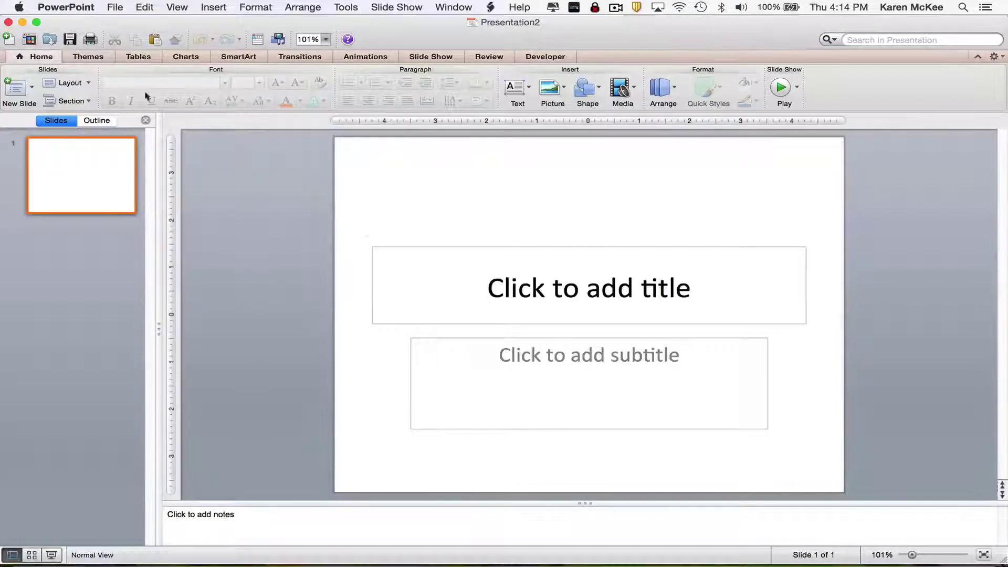
# Step: Size the PowerPoint presentation's slides for On-screen Show (16:9)
pyautogui.click(114, 8)
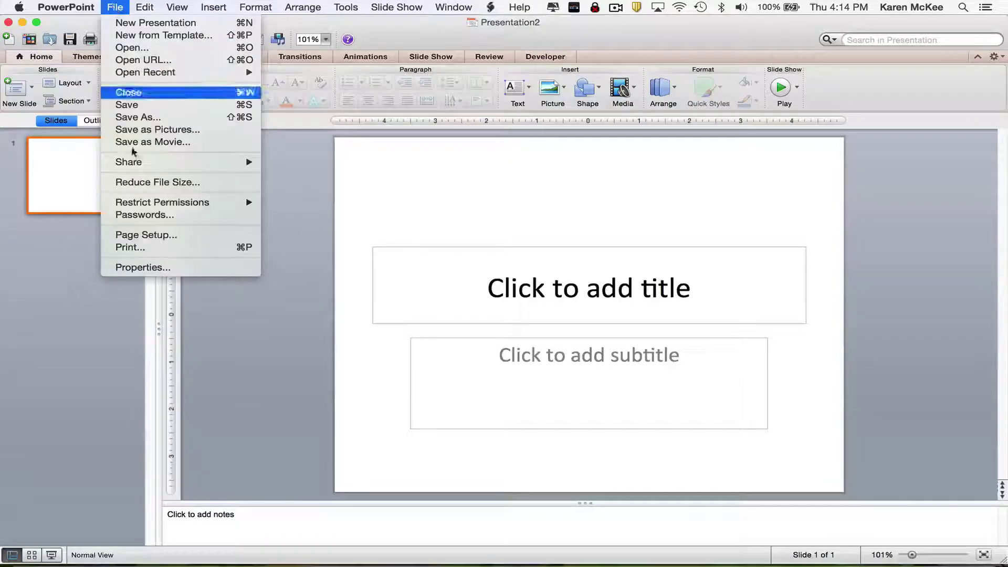
pyautogui.click(140, 235)
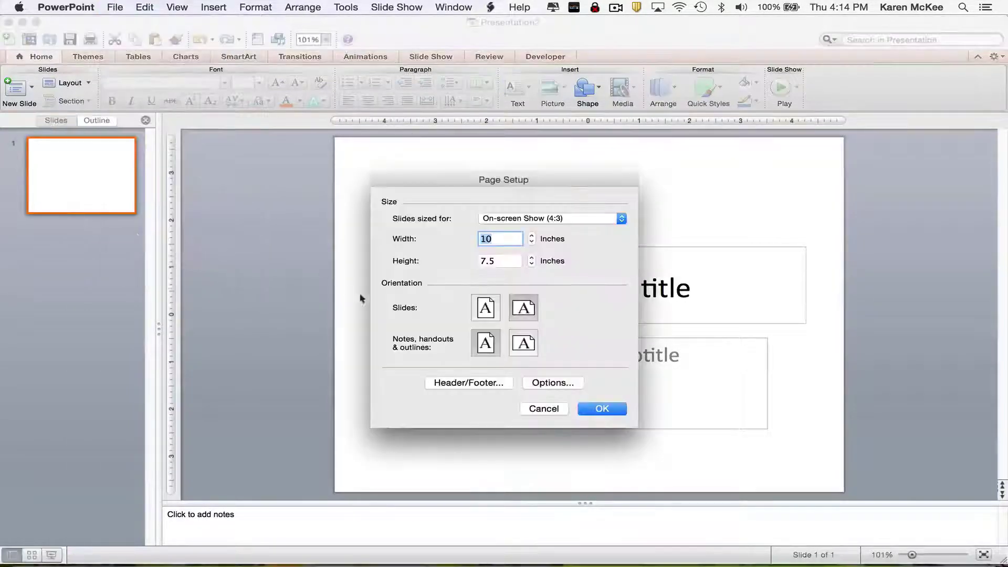
pyautogui.click(572, 217)
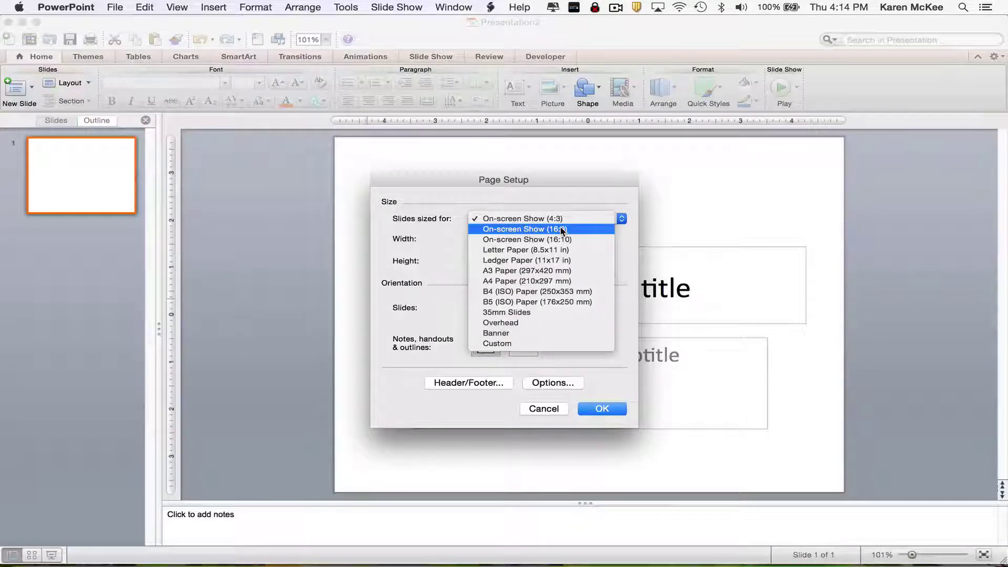
pyautogui.click(560, 229)
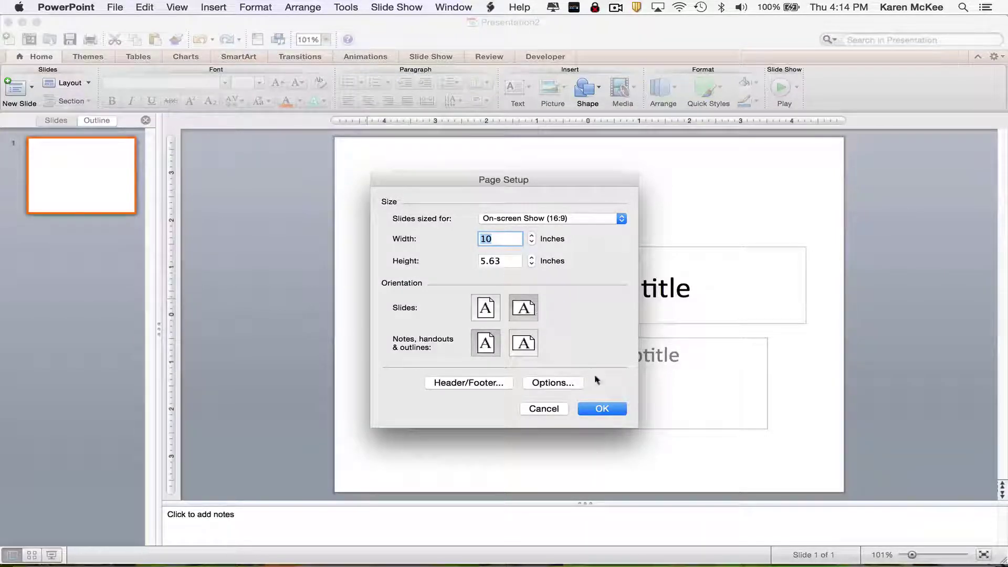
pyautogui.click(598, 408)
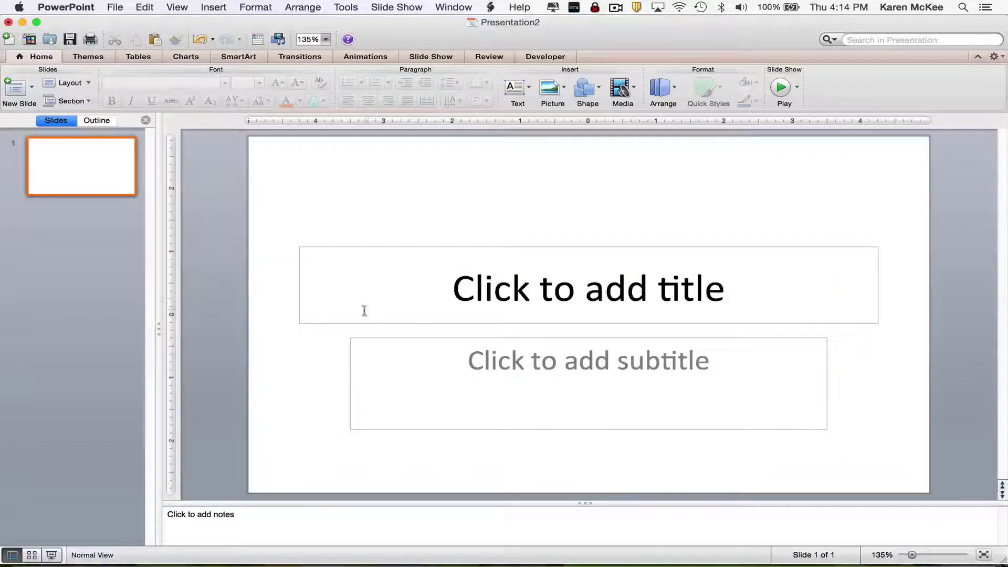
# Step: Apply the Blank layout to the slide and insert the picture salinityfreeze.jpg from the Desktop
pyautogui.click(89, 82)
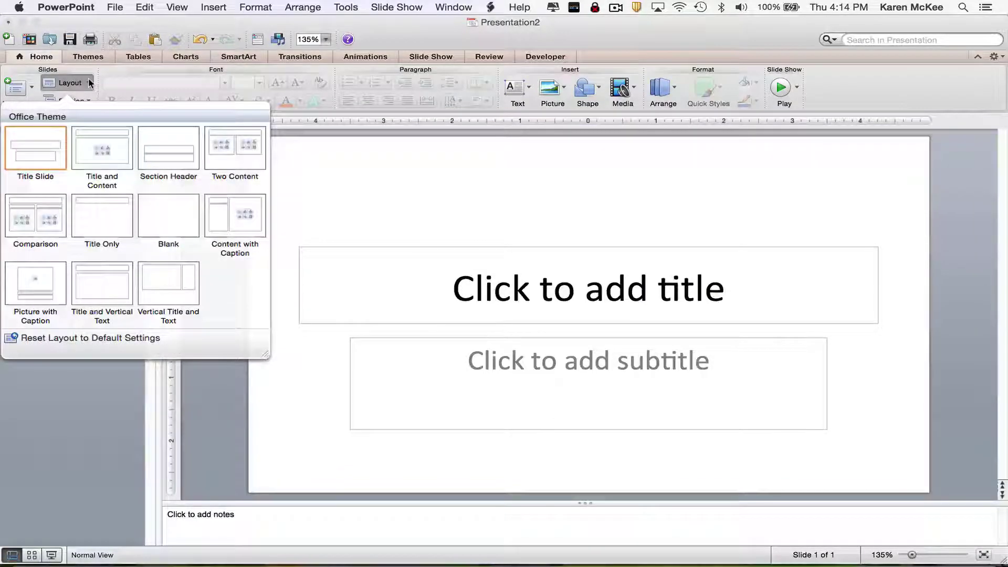
pyautogui.click(164, 157)
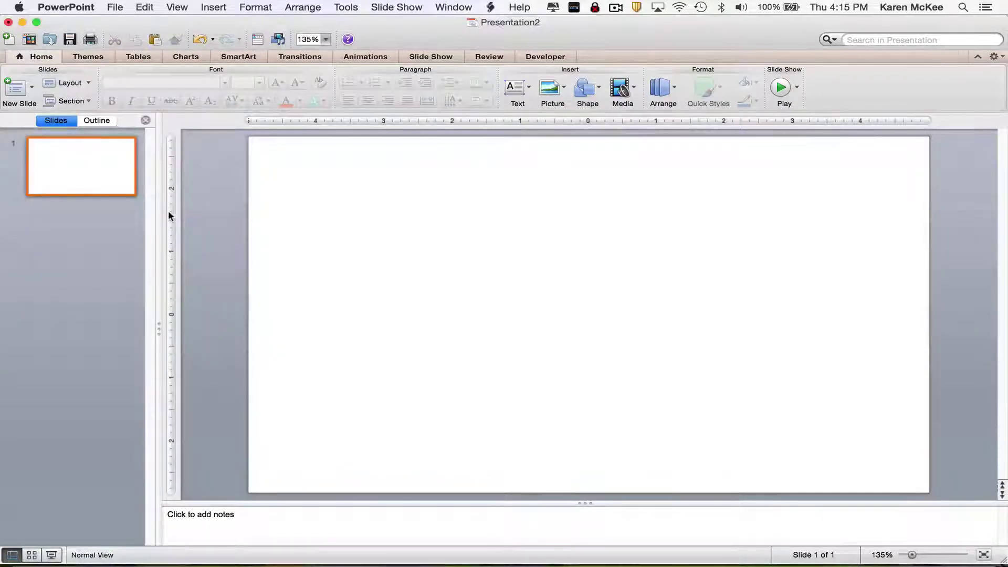
pyautogui.click(215, 9)
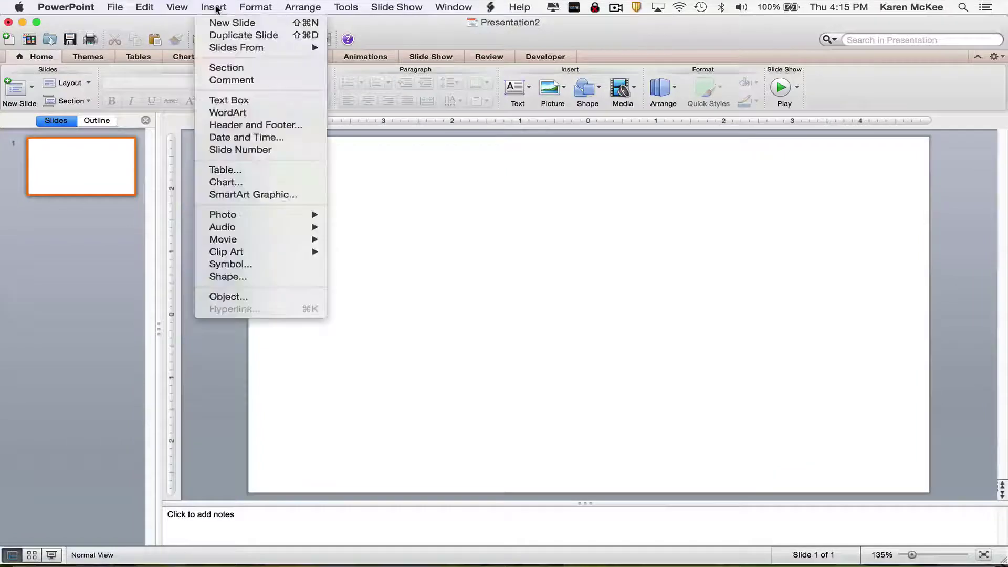
pyautogui.moveTo(268, 216)
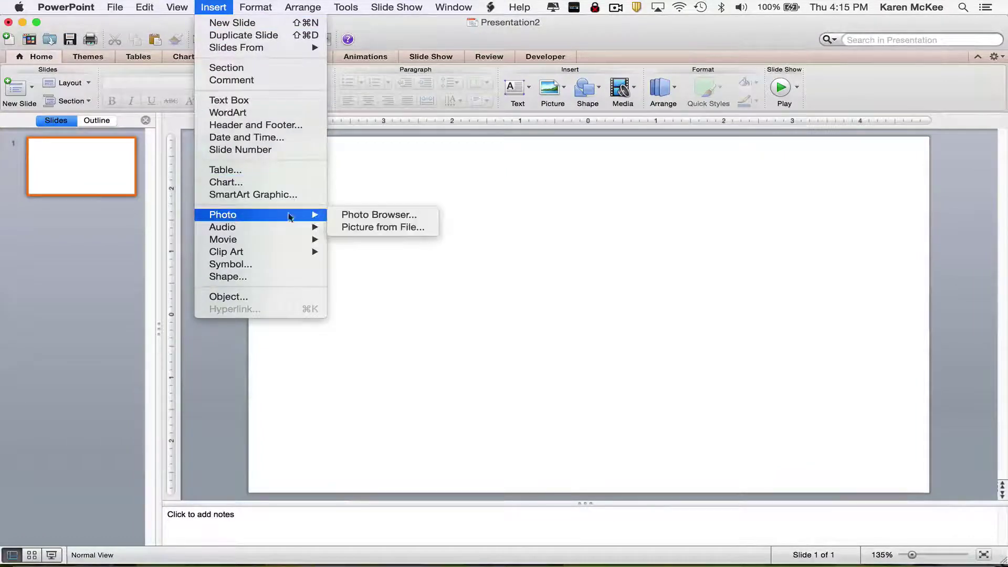
pyautogui.click(358, 227)
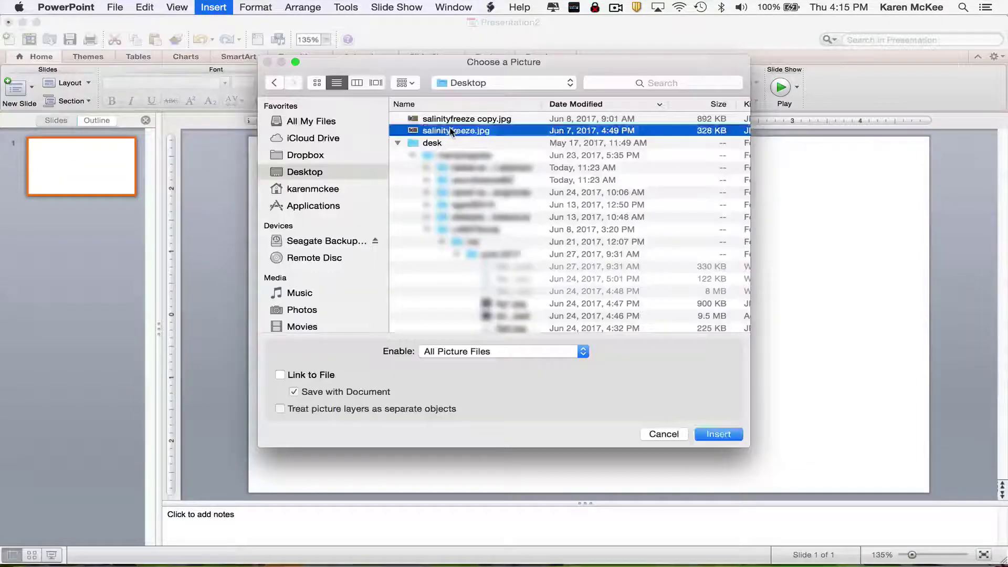
pyautogui.doubleClick(452, 131)
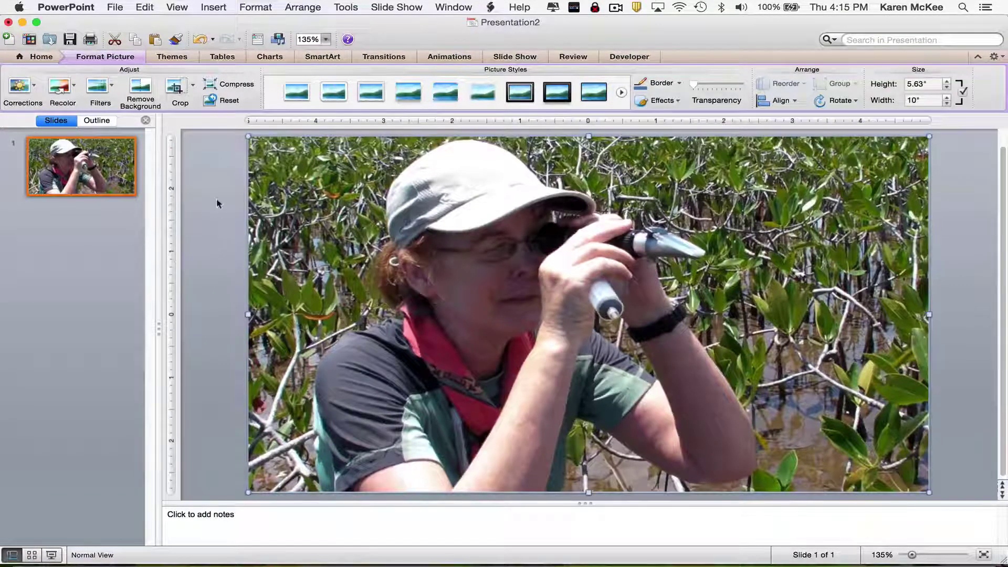
# Step: Apply the milder sharpening correction preset to the inserted picture
pyautogui.click(33, 88)
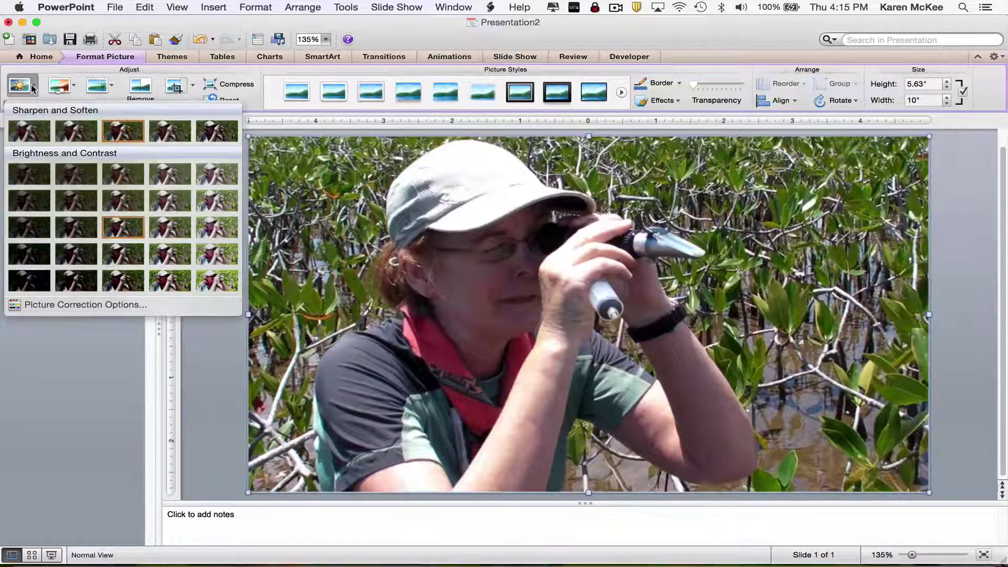
pyautogui.click(169, 132)
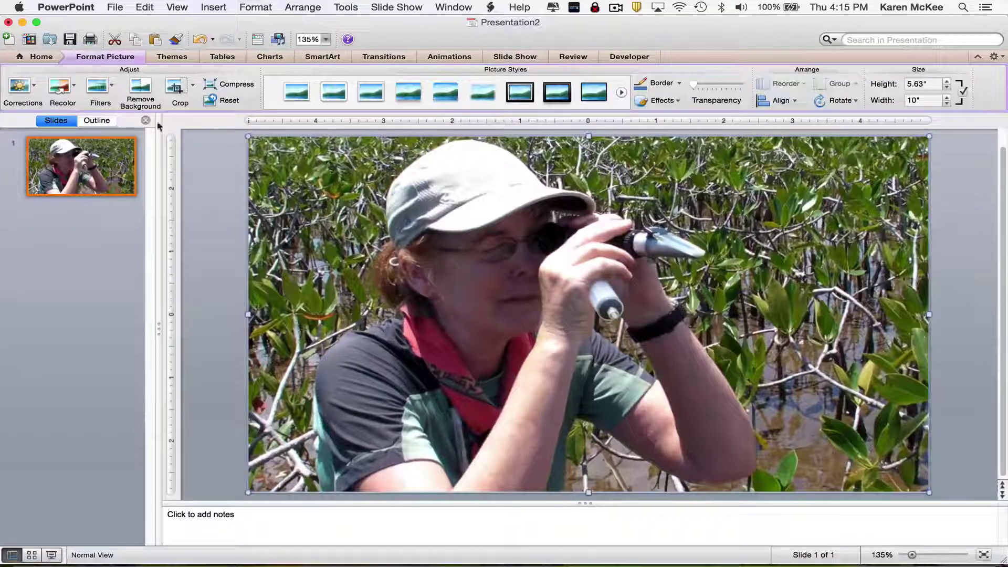
pyautogui.click(73, 87)
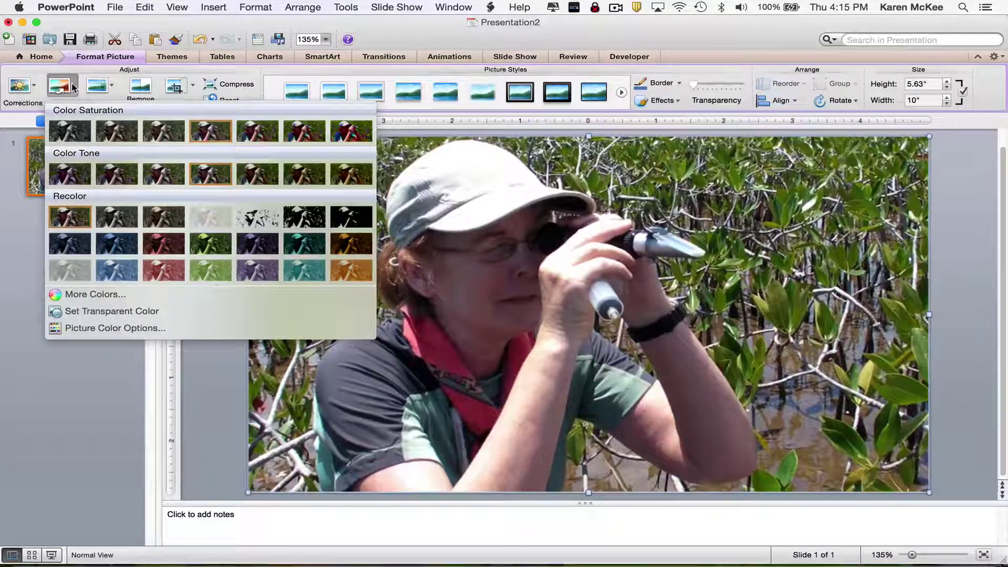
pyautogui.click(73, 88)
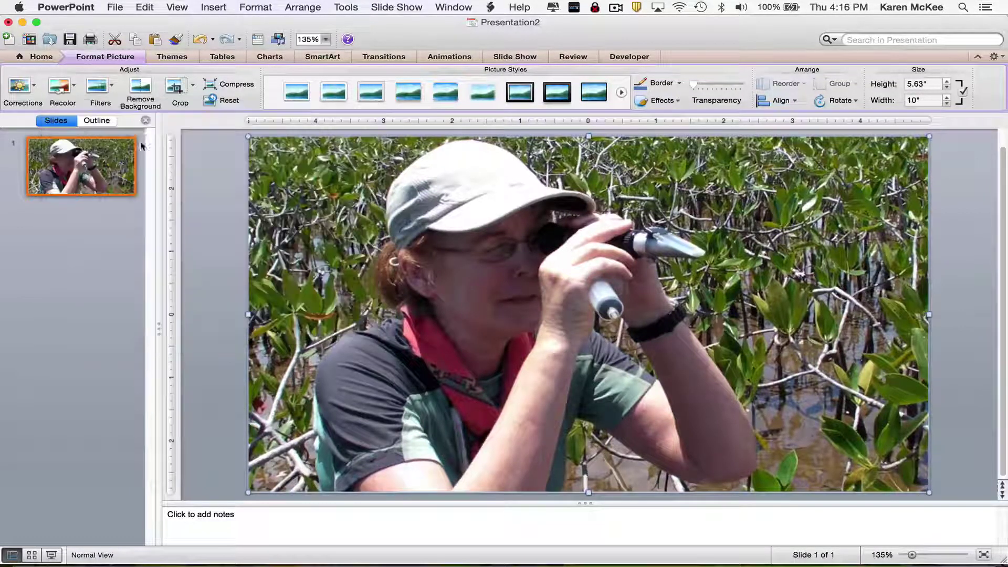
# Step: Try removing the picture's background, undo it, and try cropping the picture's left edge
pyautogui.click(143, 86)
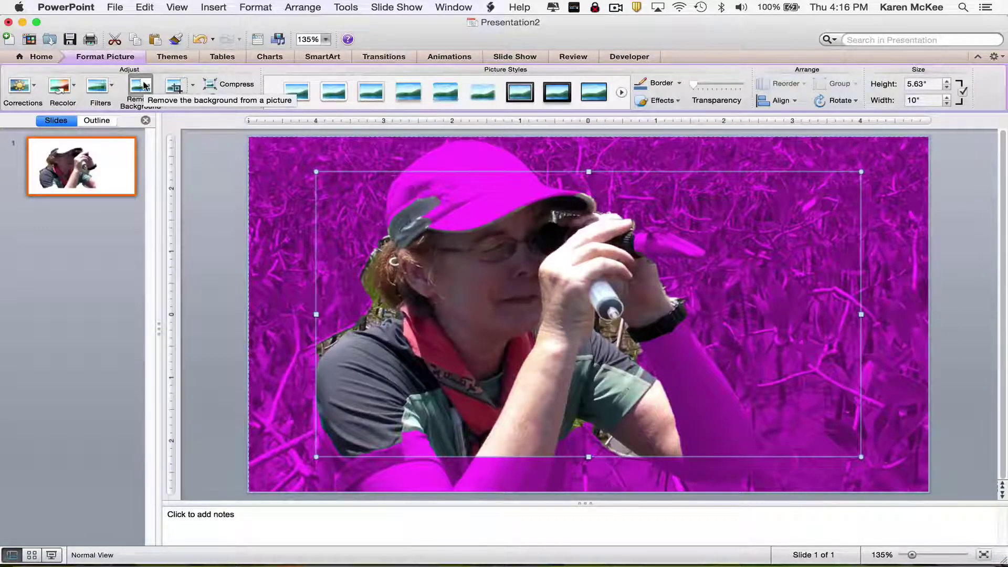
pyautogui.click(200, 42)
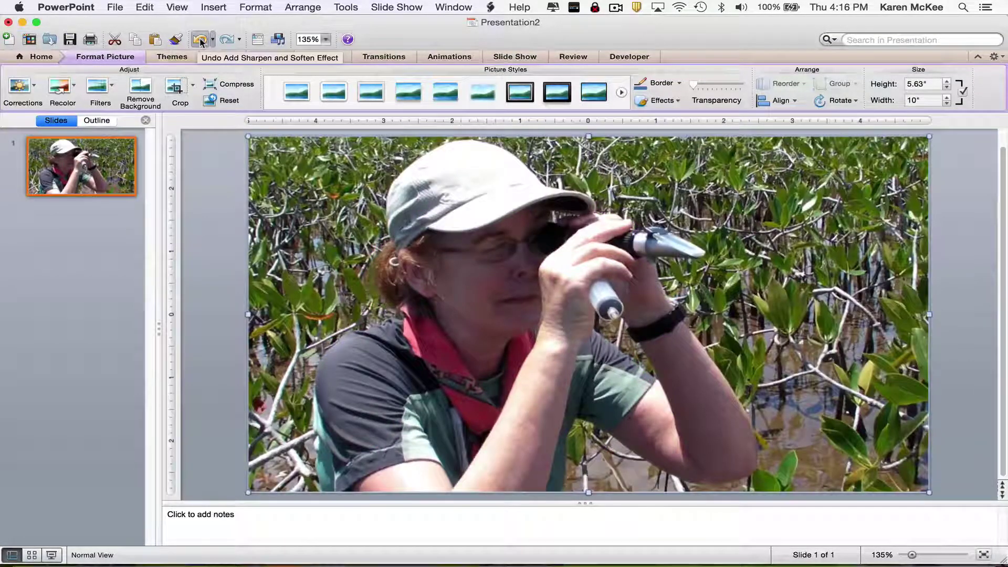
pyautogui.click(191, 88)
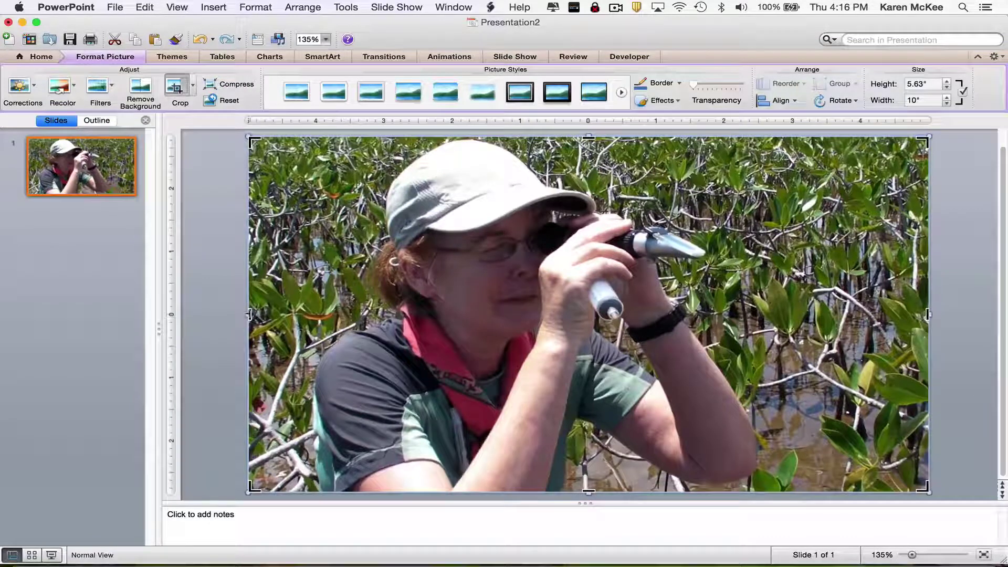
pyautogui.moveTo(254, 314)
pyautogui.mouseDown()
pyautogui.moveTo(295, 314)
pyautogui.moveTo(251, 315)
pyautogui.mouseUp()
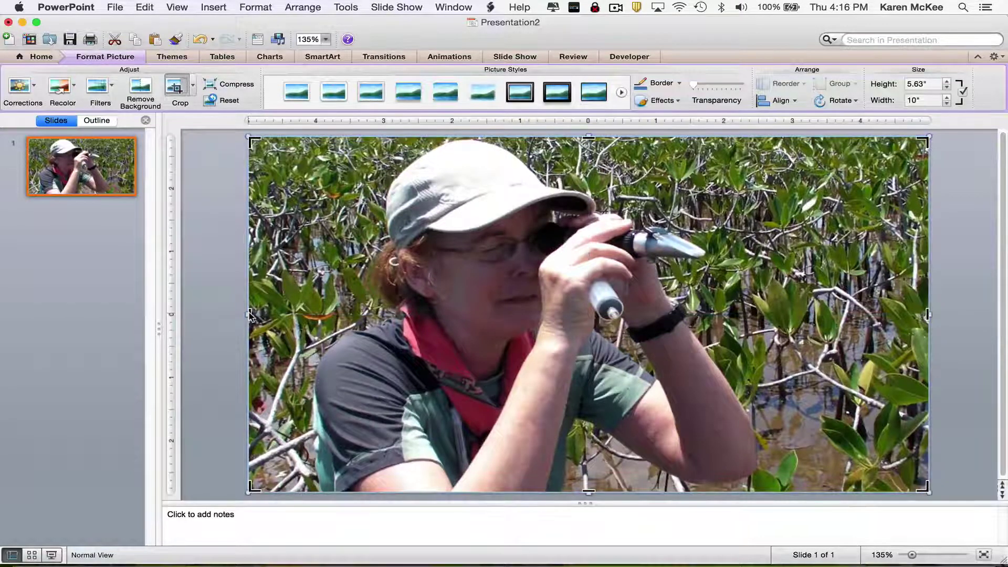
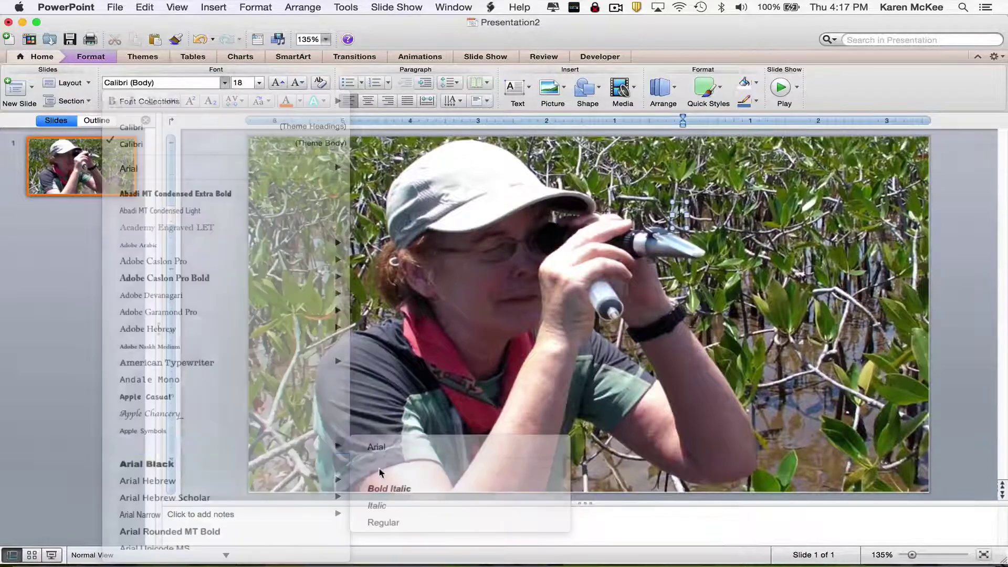
# Step: Set the new text box's bold Arial font to size 48 and enter "How to measure" in it
pyautogui.click(258, 83)
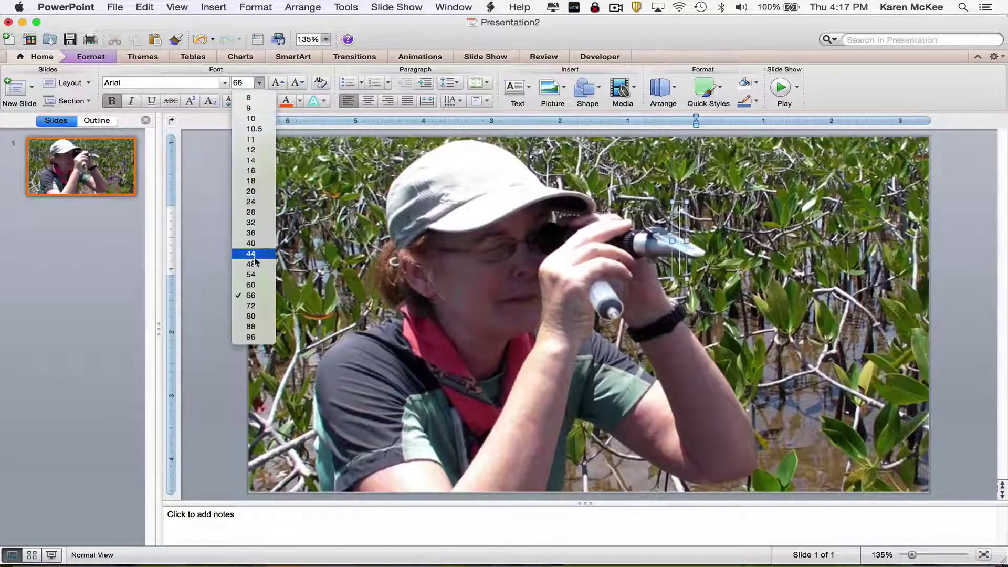
pyautogui.click(254, 268)
pyautogui.write('How')
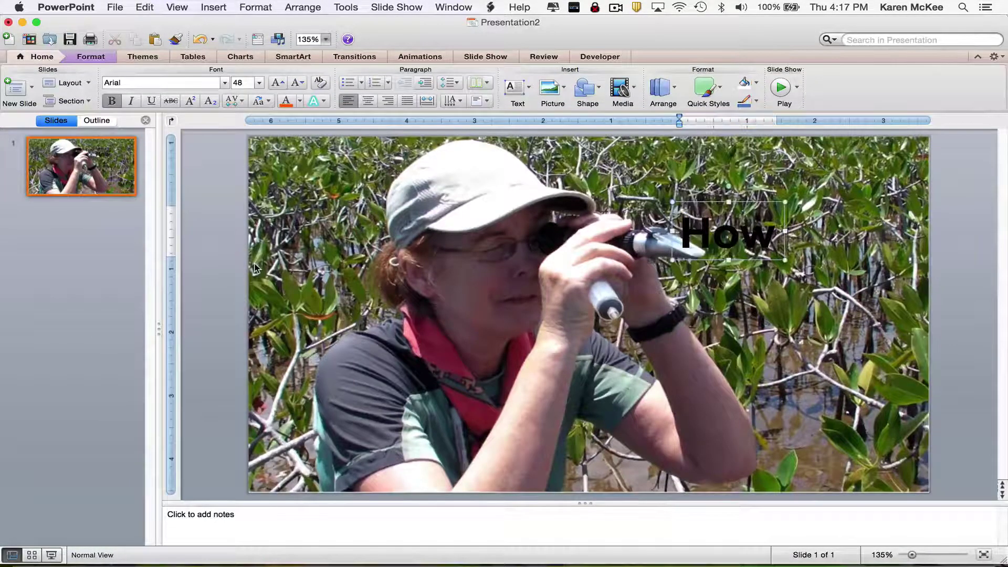
pyautogui.write(' to measure')
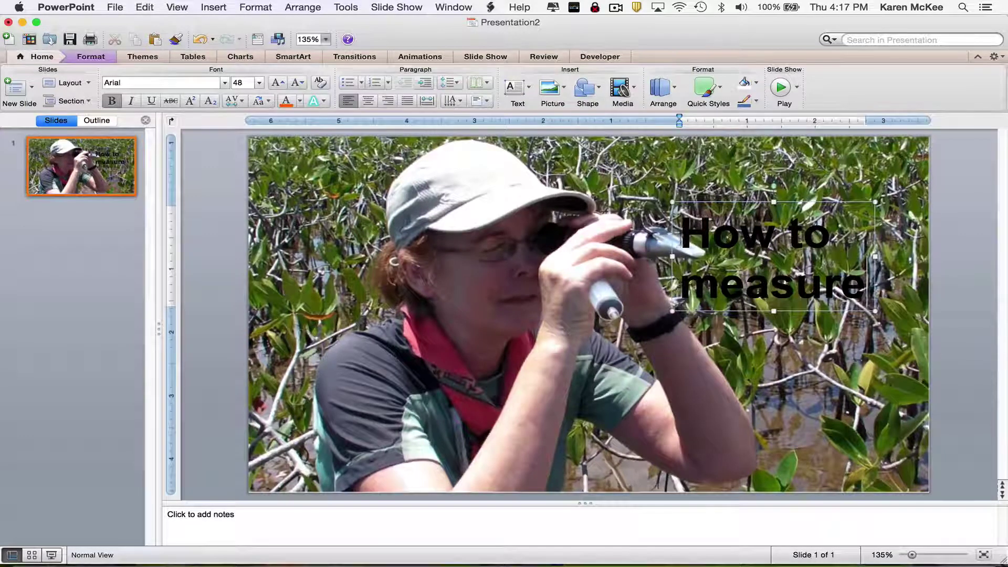
# Step: Colour all of the "How to measure" text standard yellow
pyautogui.press('super+a')
pyautogui.click(300, 101)
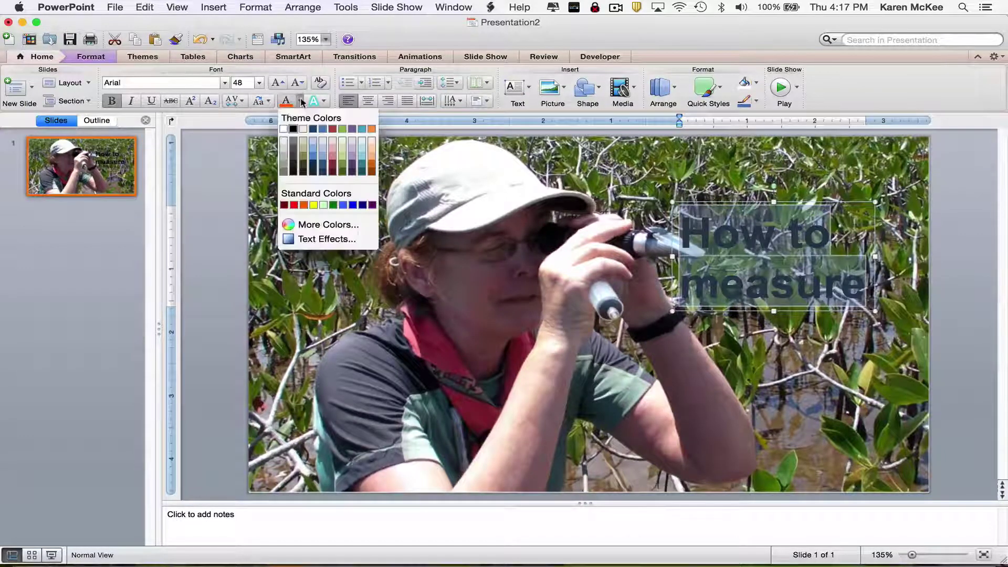
pyautogui.click(315, 205)
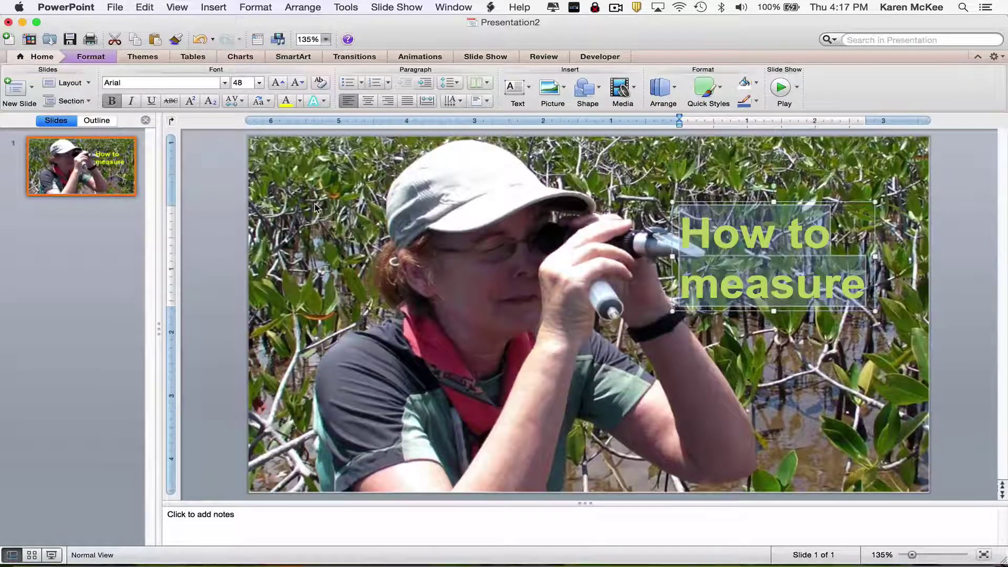
# Step: Give the "How to measure" text a solid black outline with a weight of 1 pt
pyautogui.click(301, 102)
pyautogui.click(312, 239)
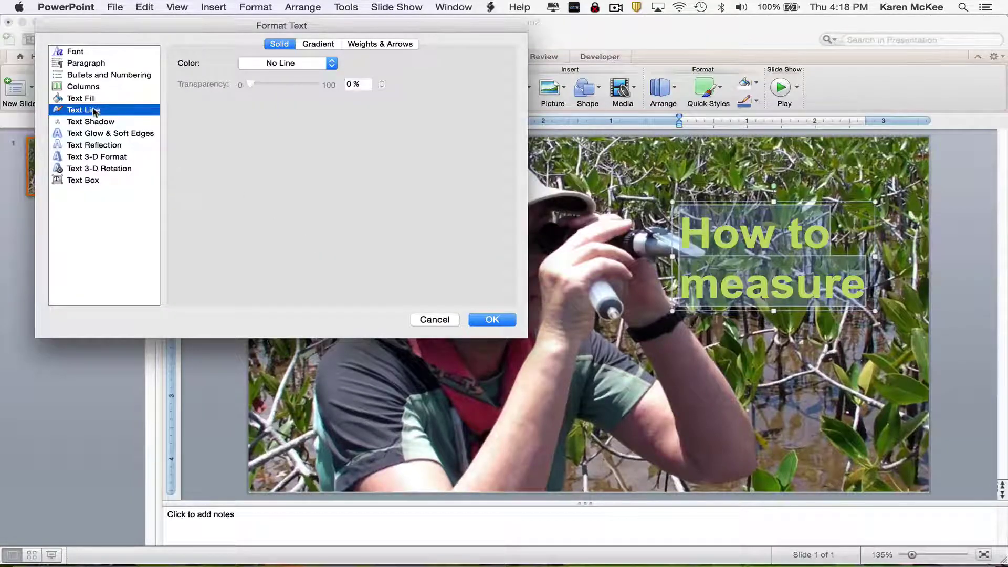
pyautogui.click(288, 64)
pyautogui.click(253, 108)
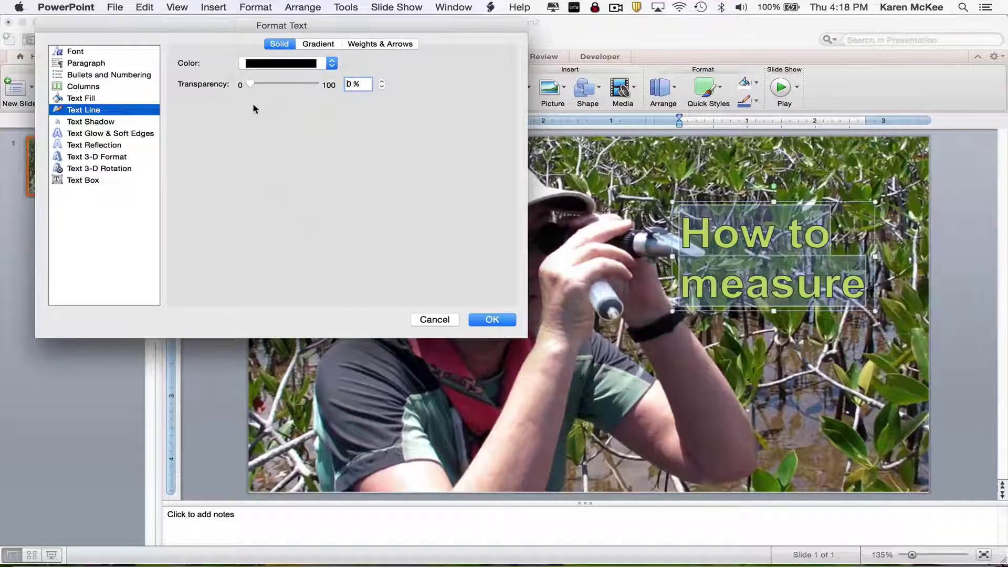
pyautogui.click(377, 44)
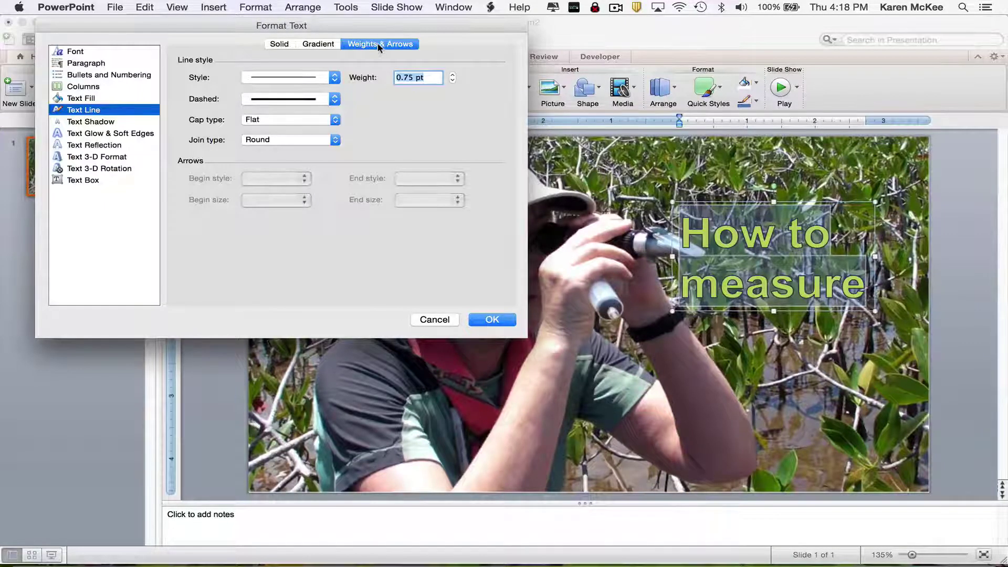
pyautogui.click(452, 75)
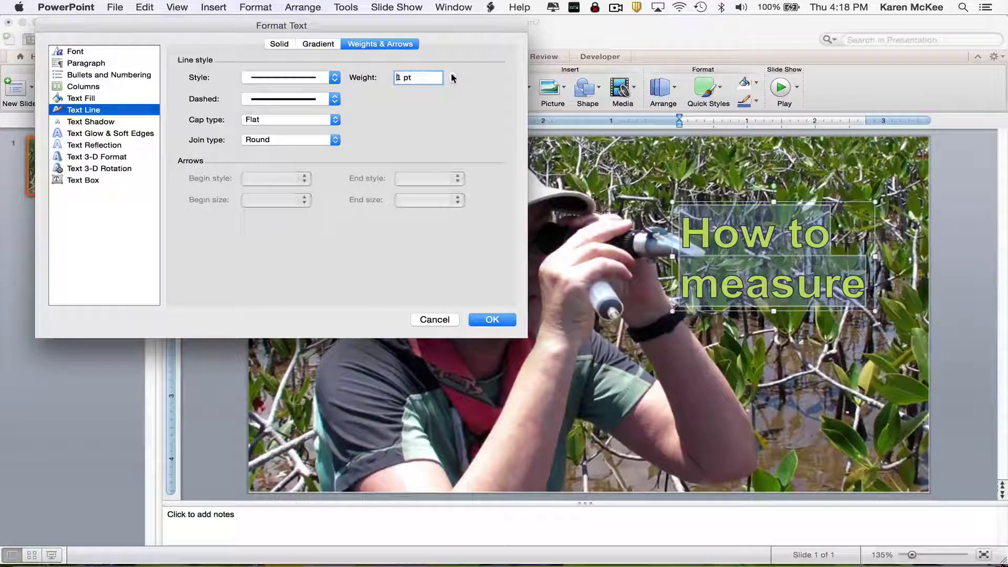
pyautogui.click(491, 320)
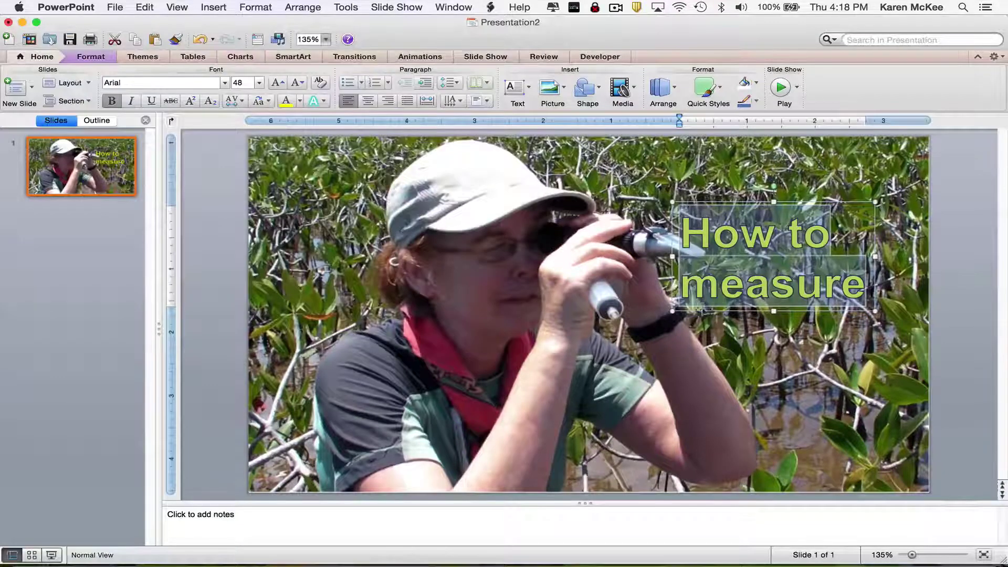
# Step: Move the "How to measure" text box into the slide's upper-right corner and right-align its text
pyautogui.click(726, 329)
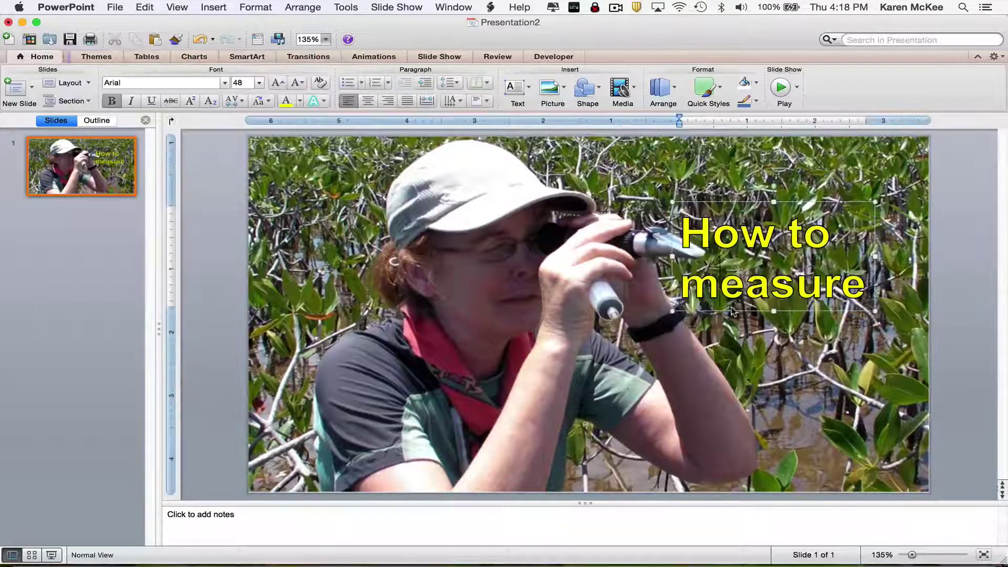
pyautogui.moveTo(725, 328); pyautogui.dragTo(747, 291)
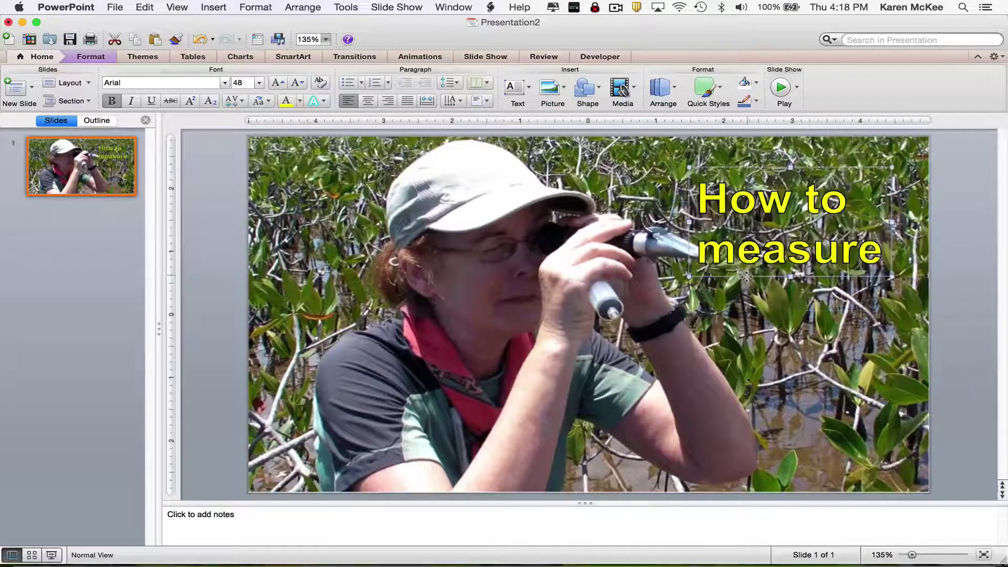
pyautogui.click(390, 102)
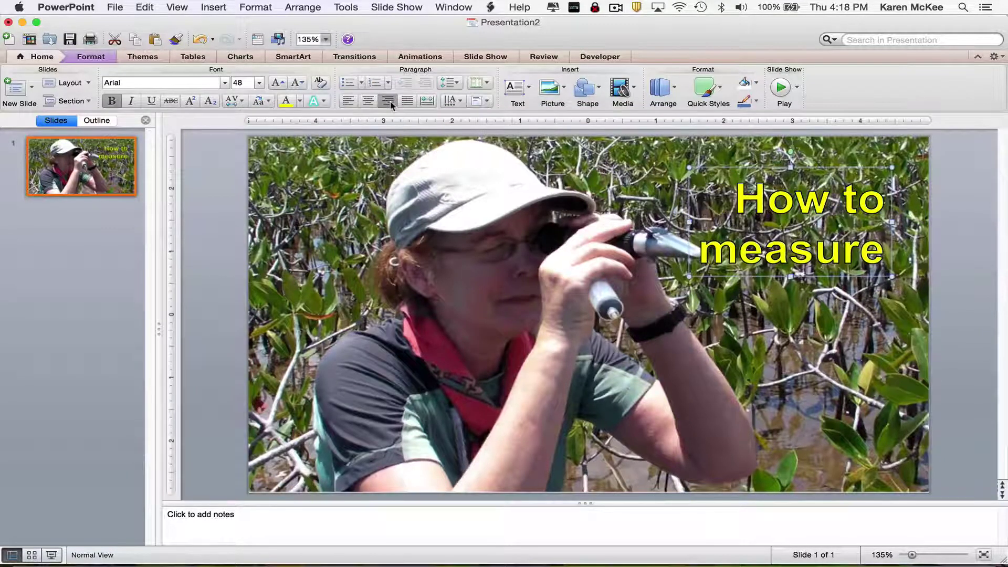
pyautogui.moveTo(764, 280); pyautogui.dragTo(764, 261)
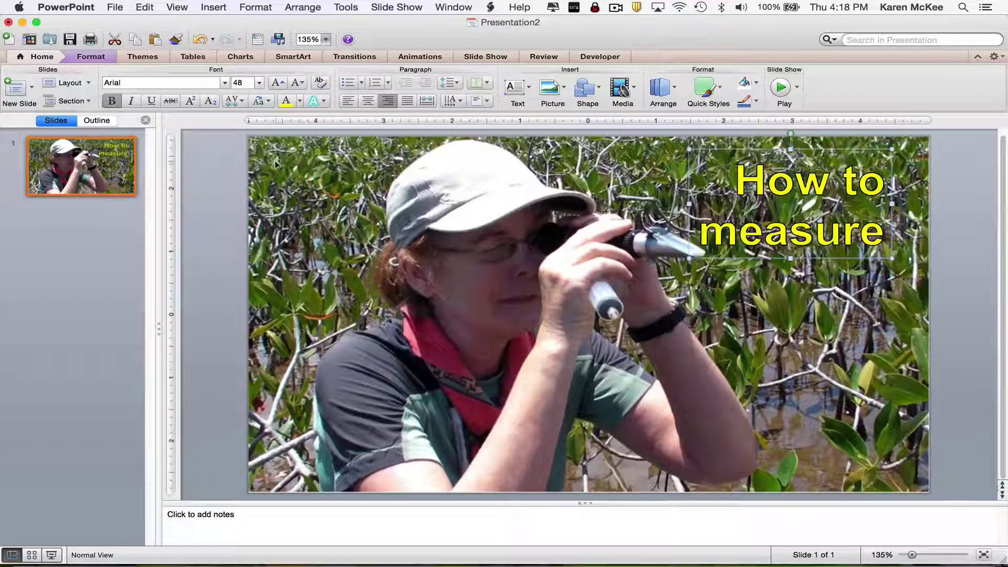
# Step: Set the "How to measure" text's character spacing to Tight and its line spacing to 0.8
pyautogui.click(243, 102)
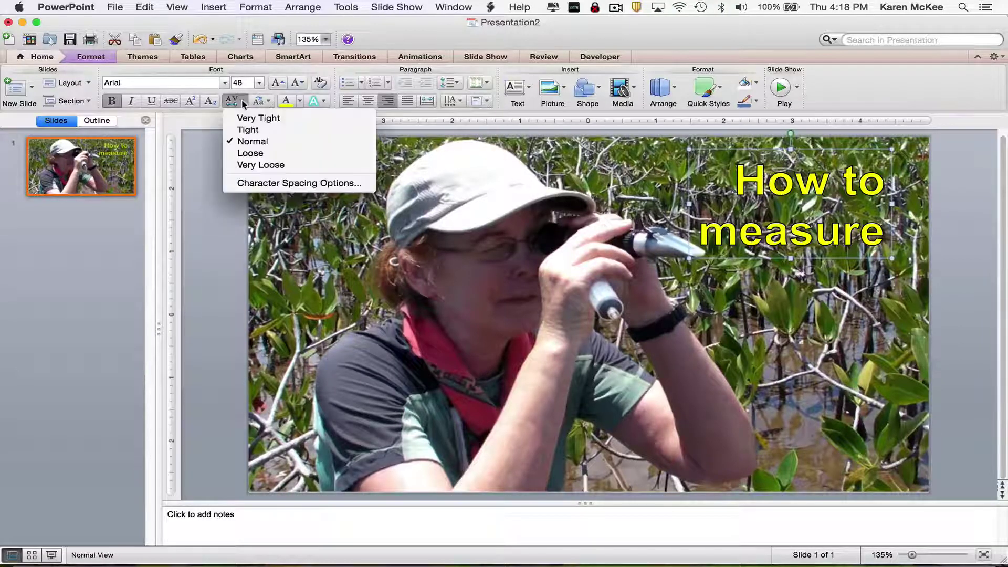
pyautogui.click(247, 130)
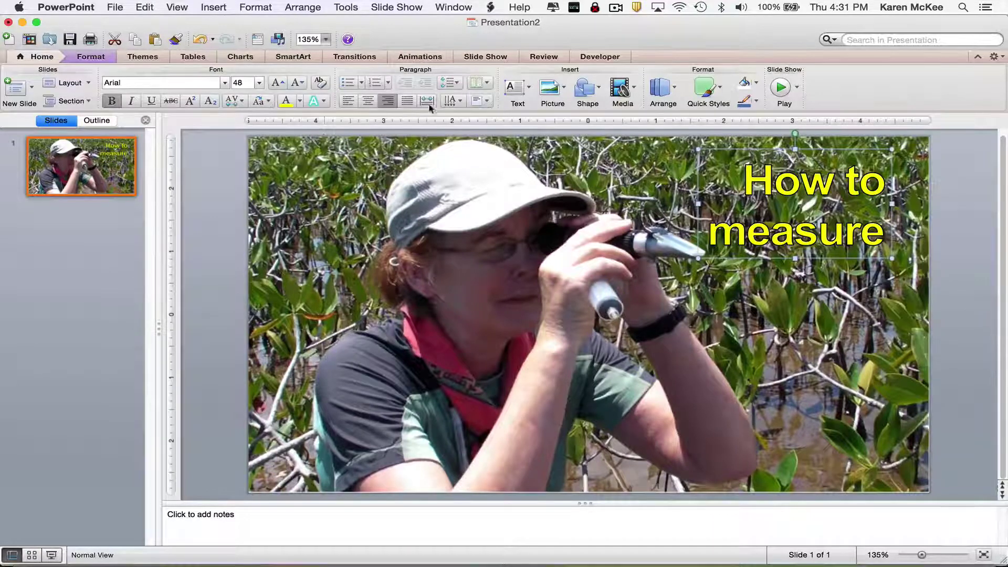
pyautogui.click(457, 84)
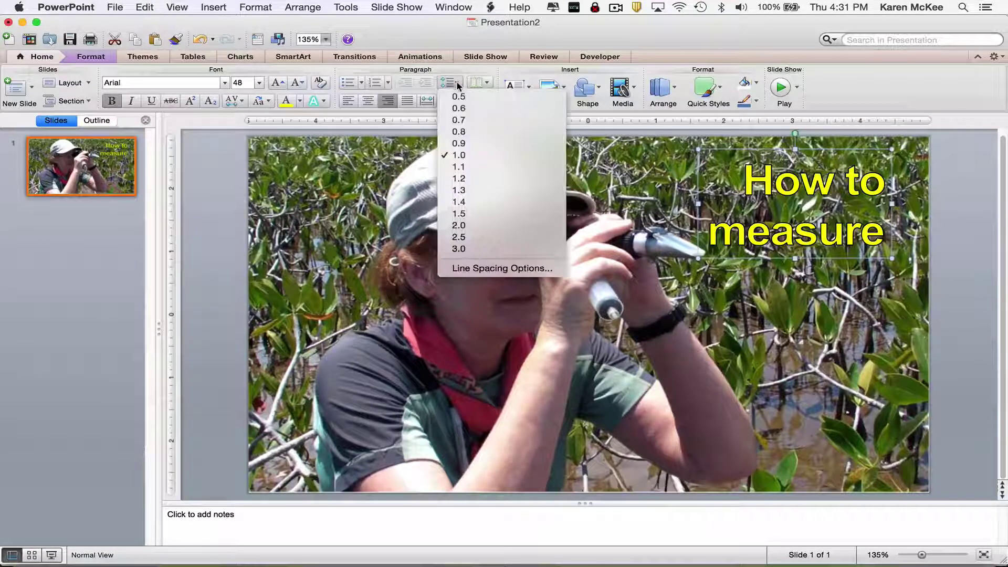
pyautogui.click(459, 132)
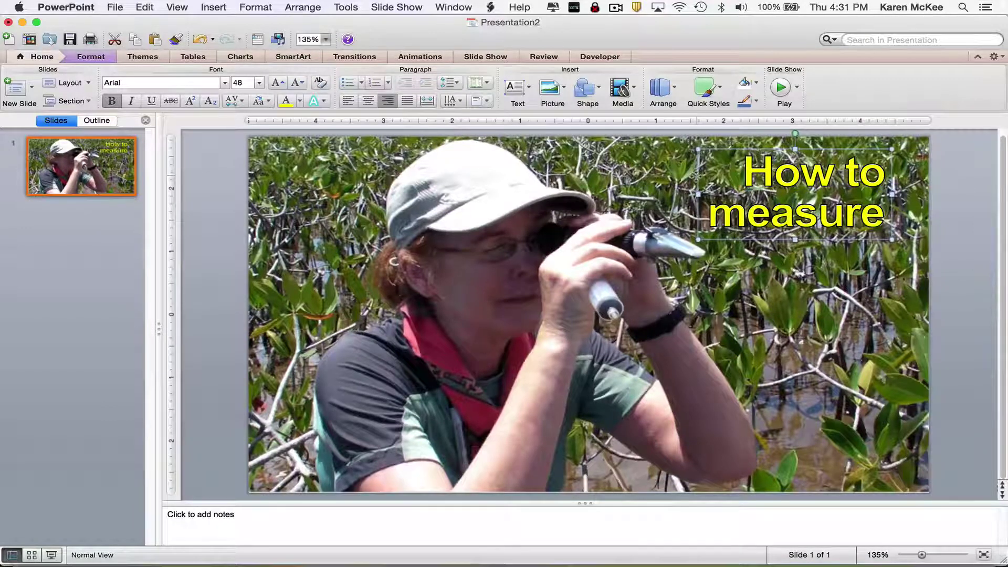
# Step: Place a copy of the "How to measure" text box below the original and replace its text with "Salinity"
pyautogui.moveTo(697, 174); pyautogui.dragTo(708, 184)
pyautogui.moveTo(733, 252); pyautogui.dragTo(737, 382)
pyautogui.moveTo(893, 362); pyautogui.dragTo(774, 324)
pyautogui.write('Salinity')
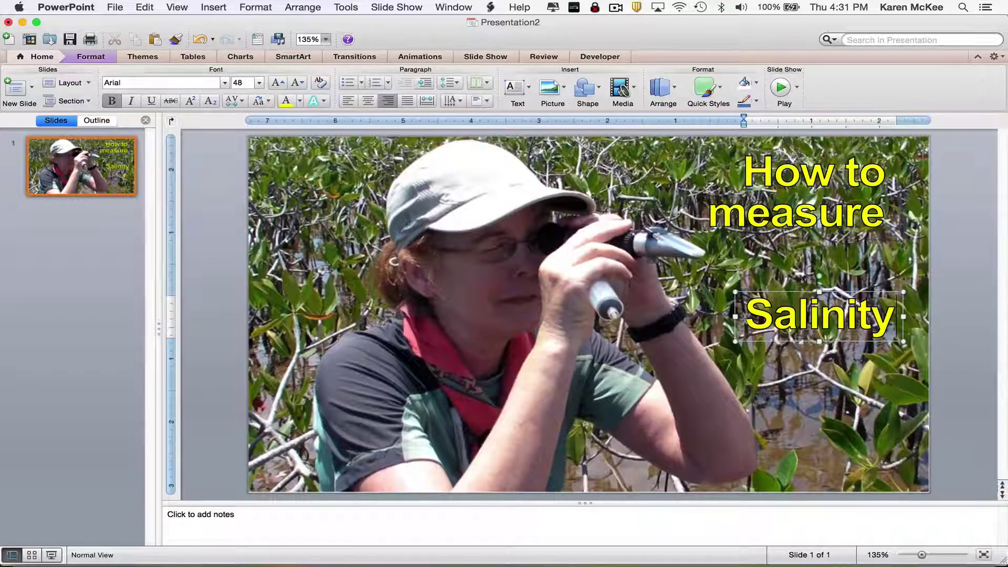
# Step: Colour the word "Salinity" standard orange
pyautogui.moveTo(896, 315); pyautogui.dragTo(736, 315)
pyautogui.click(300, 102)
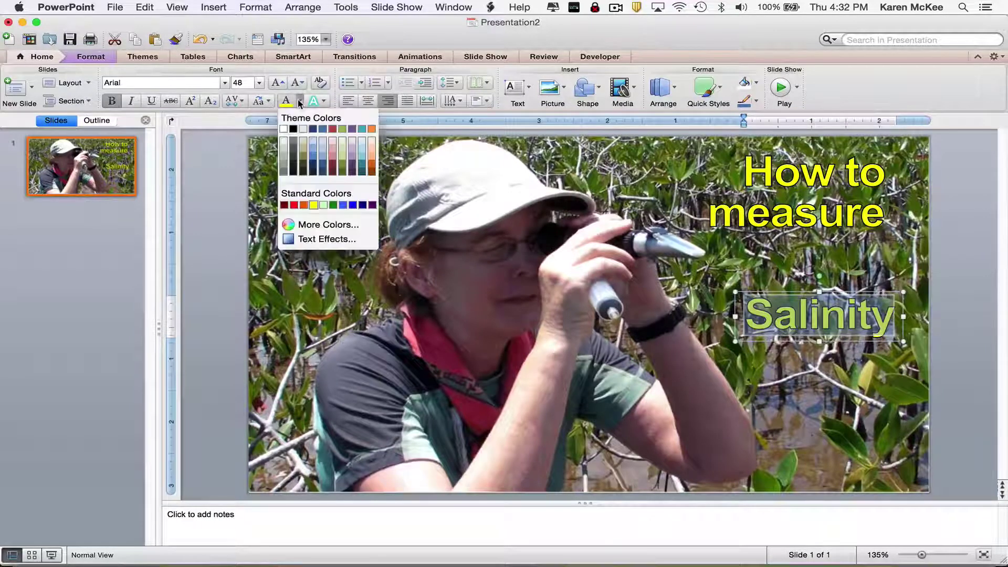
pyautogui.click(304, 205)
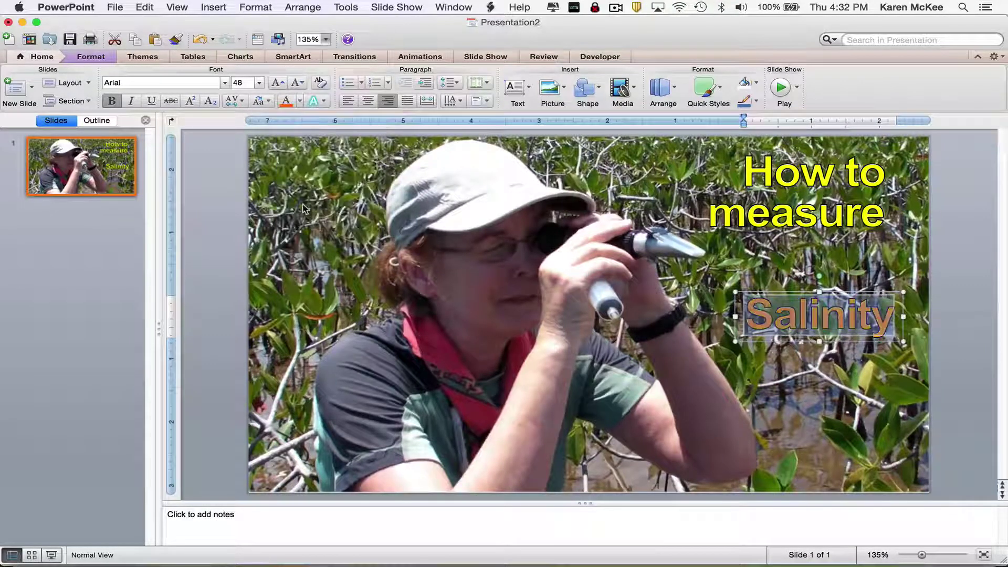
# Step: Enlarge the "Salinity" text to size 80 and position it just below "How to measure"
pyautogui.click(259, 83)
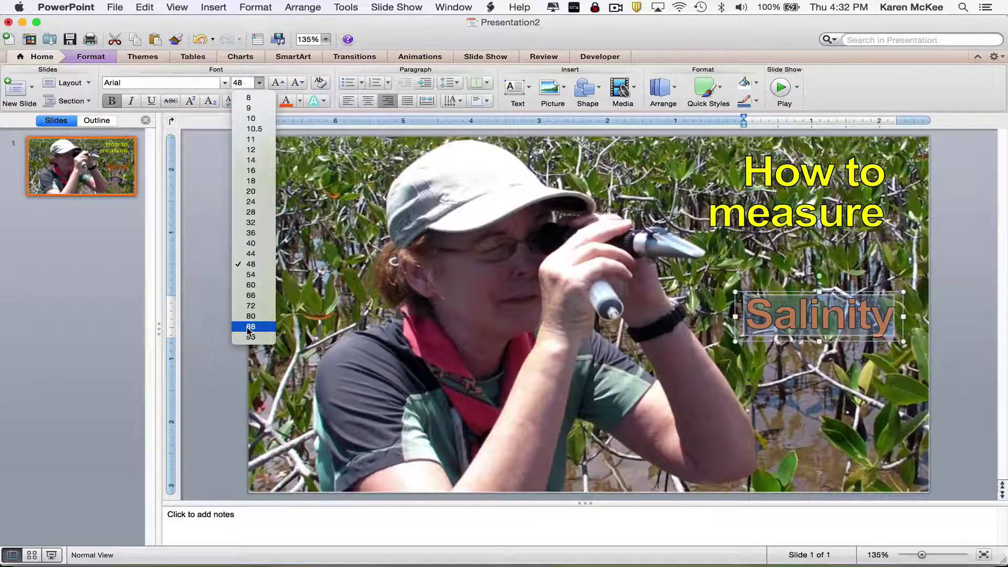
pyautogui.click(248, 309)
pyautogui.click(258, 82)
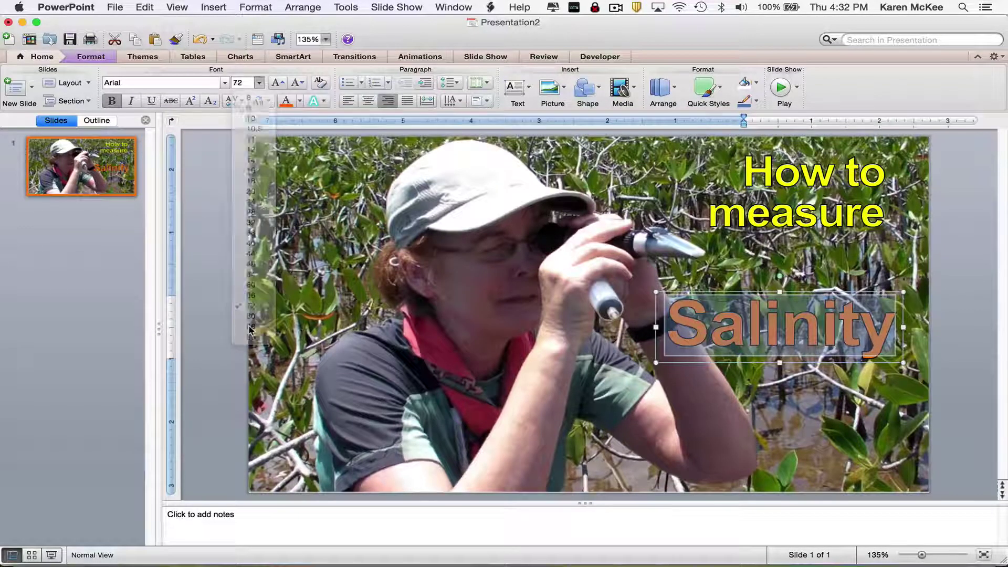
pyautogui.click(250, 329)
pyautogui.moveTo(659, 376); pyautogui.dragTo(668, 355)
pyautogui.click(668, 355)
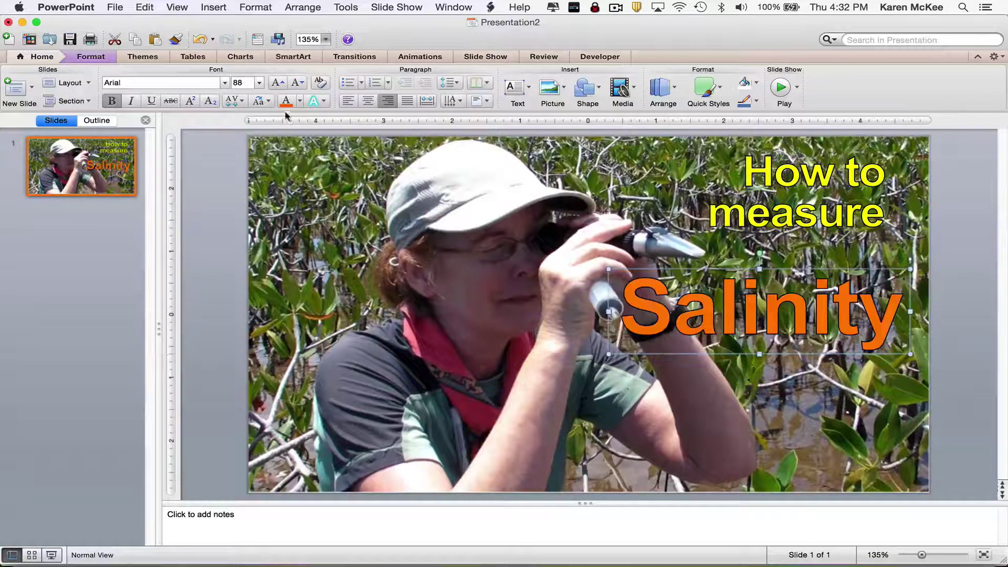
pyautogui.click(259, 83)
pyautogui.click(249, 316)
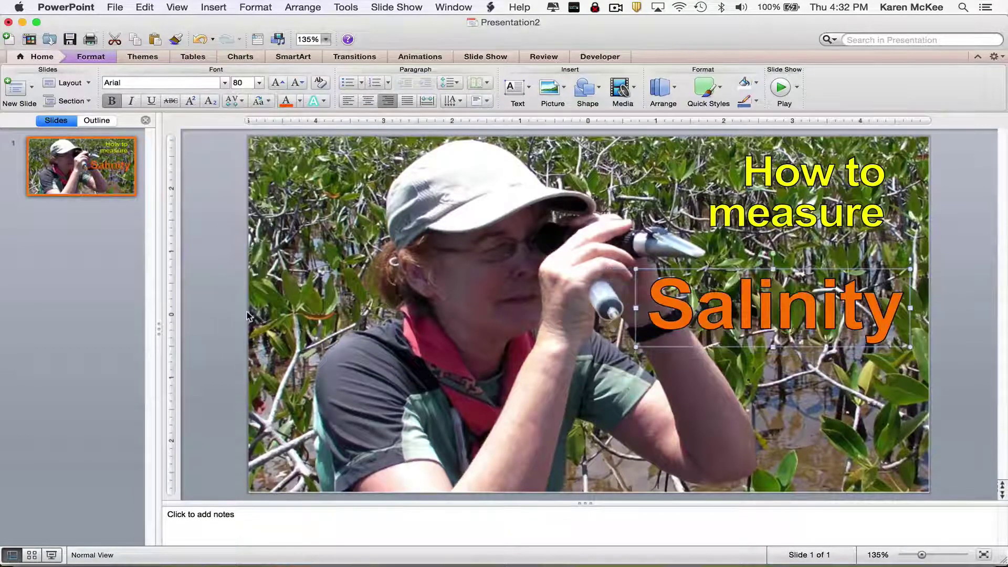
pyautogui.moveTo(671, 349); pyautogui.dragTo(671, 344)
# Step: Add a copy of the yellow text box below "Salinity" reading "with a", and tighten the gaps between the text boxes
pyautogui.moveTo(794, 236); pyautogui.dragTo(803, 427)
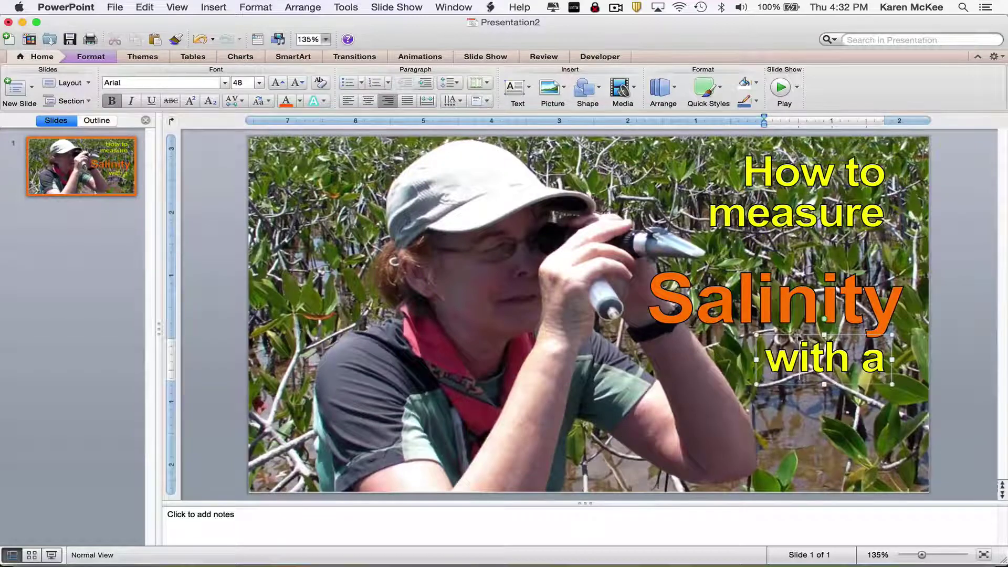
pyautogui.moveTo(818, 257); pyautogui.dragTo(852, 252)
pyautogui.click(851, 238)
# Step: Duplicate the "Salinity" text box, place the copy below "with a", and replace its text with "Refractometer"
pyautogui.click(751, 330)
pyautogui.press('super+c')
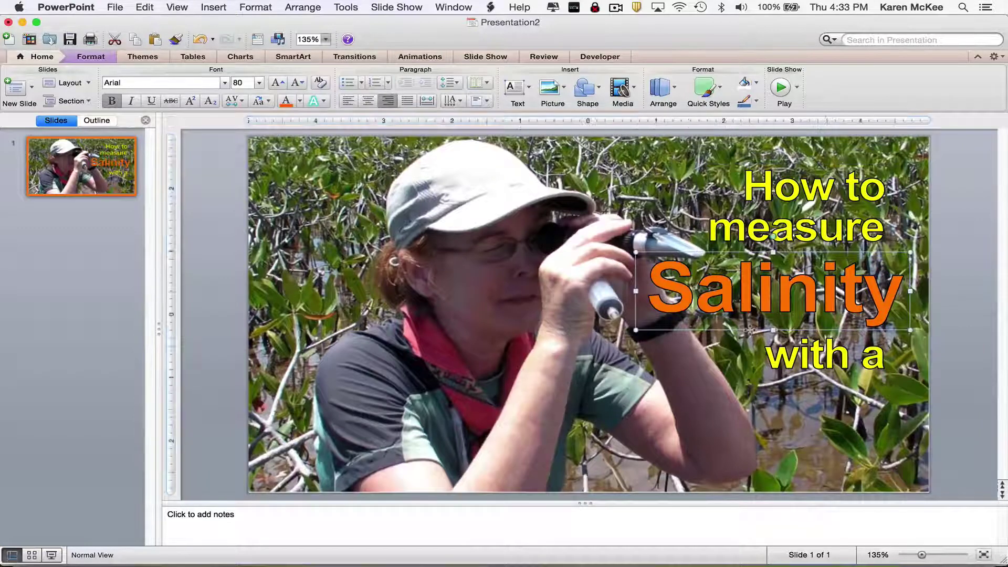
pyautogui.press('super+v')
pyautogui.moveTo(748, 329); pyautogui.dragTo(748, 433)
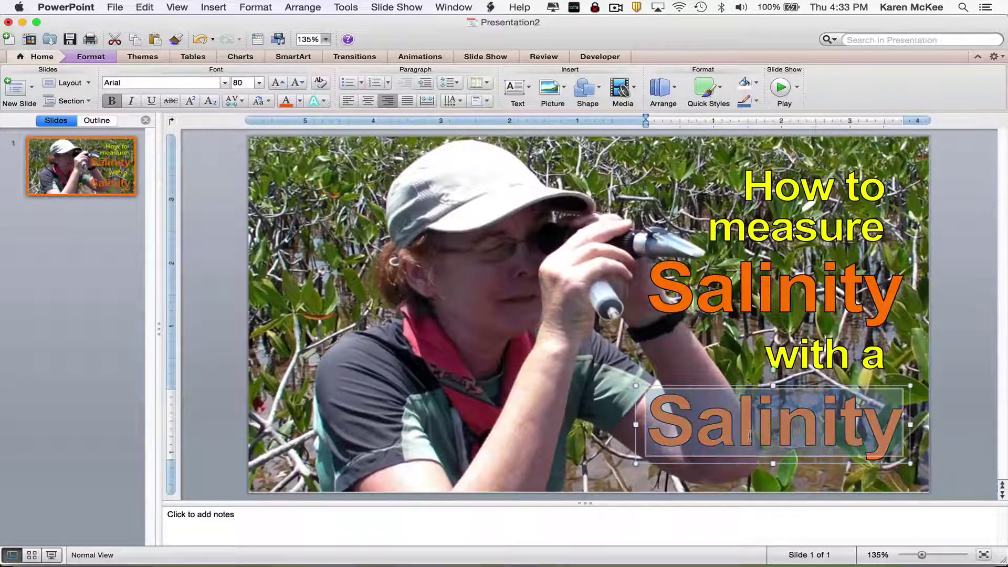
pyautogui.write('Refractometer')
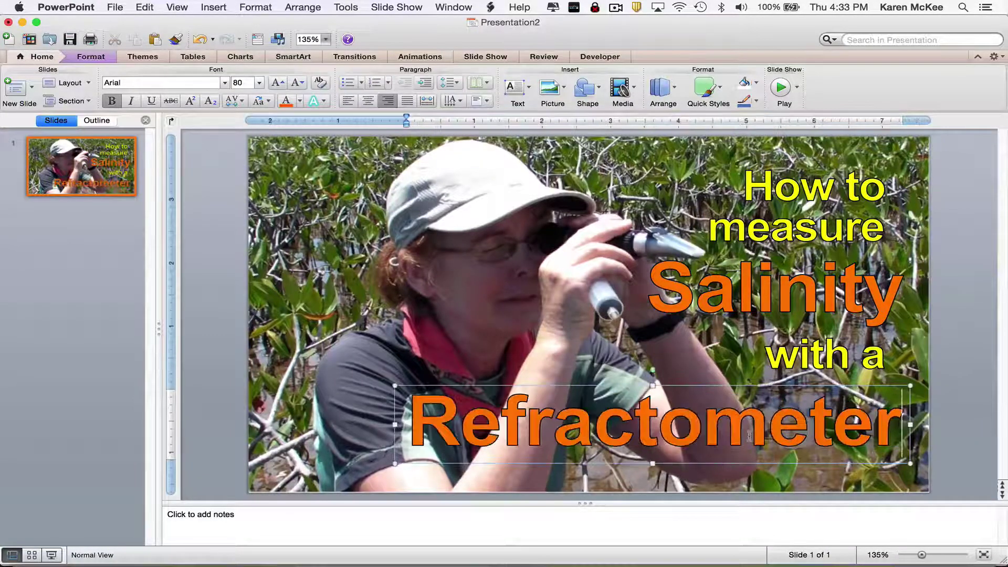
pyautogui.click(363, 401)
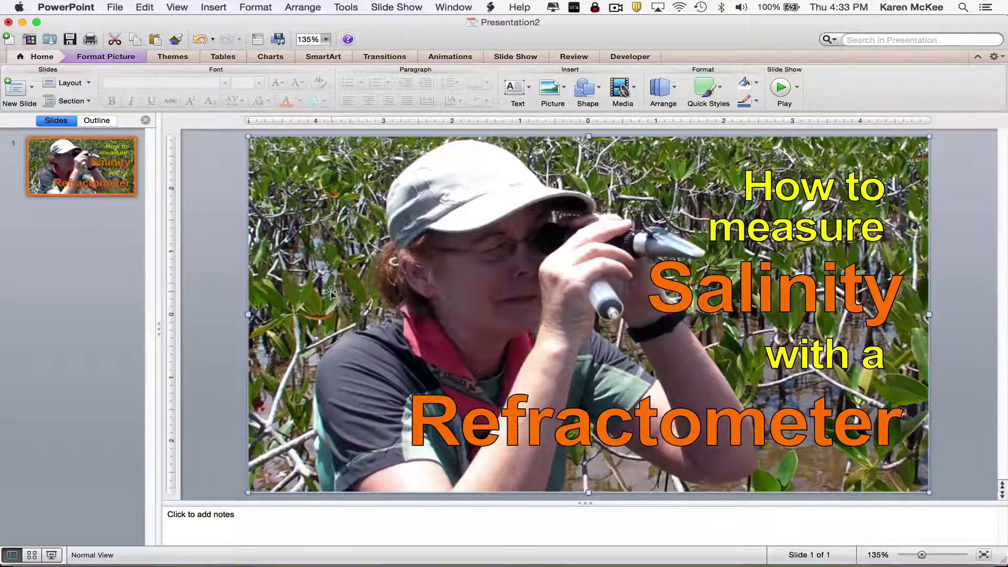
# Step: Align the right edges of the "How to measure", "Salinity", "with a" and "Refractometer" text boxes with one another
pyautogui.click(325, 40)
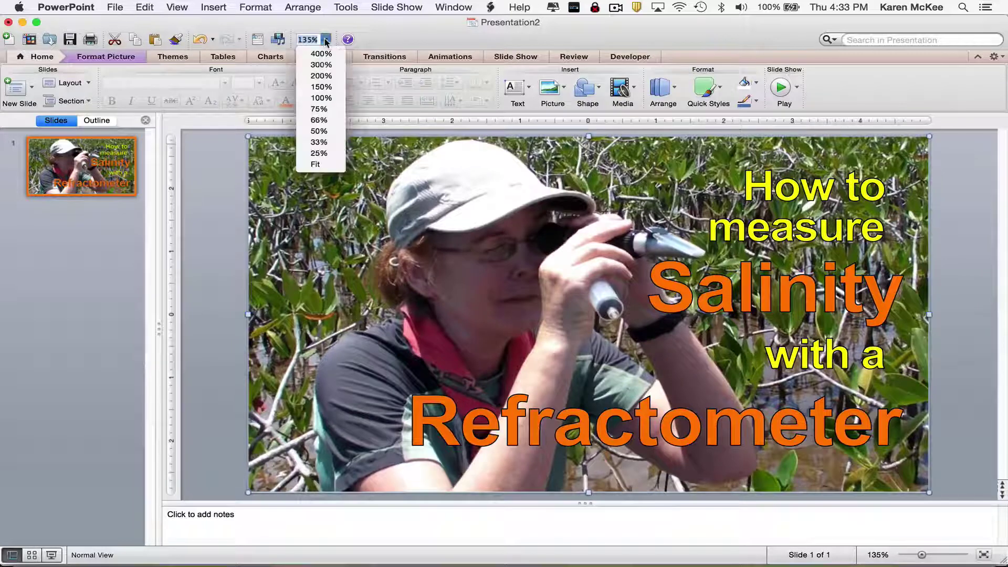
pyautogui.click(319, 131)
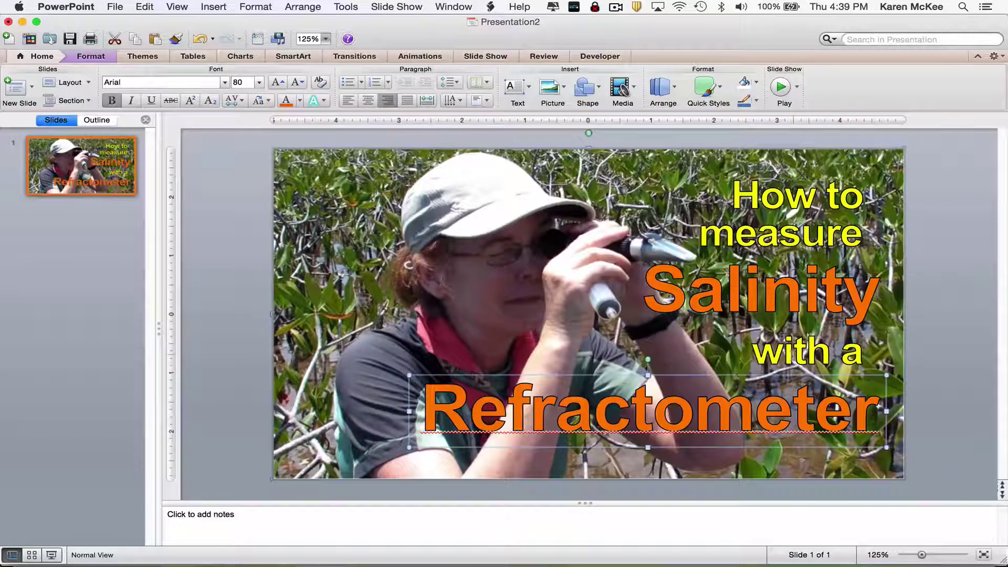
pyautogui.keyDown('shift'); pyautogui.click(793, 354); pyautogui.keyUp('shift')
pyautogui.keyDown('shift'); pyautogui.click(791, 298); pyautogui.keyUp('shift')
pyautogui.keyDown('shift'); pyautogui.click(789, 237); pyautogui.keyUp('shift')
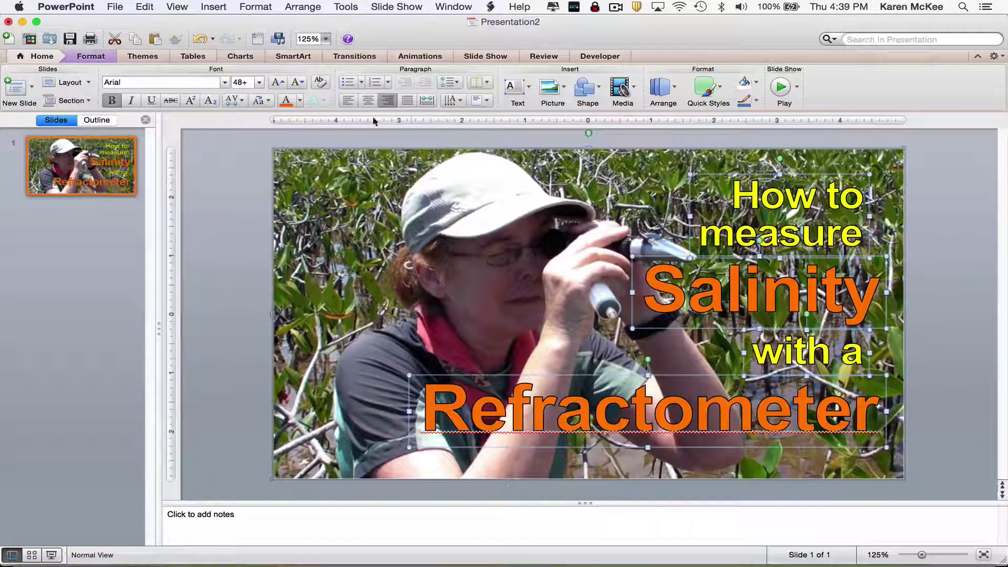
pyautogui.click(314, 8)
pyautogui.moveTo(320, 170)
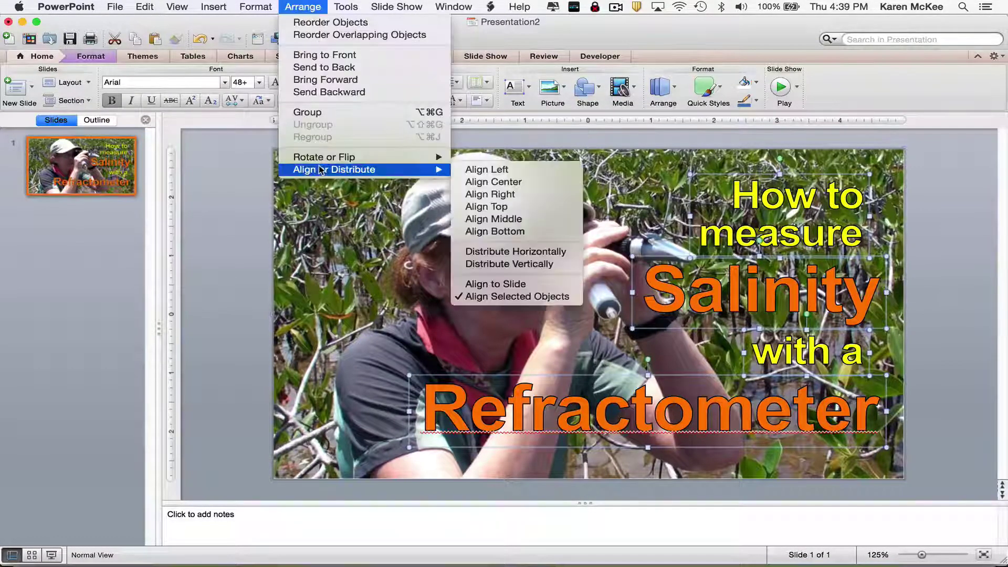
pyautogui.click(501, 194)
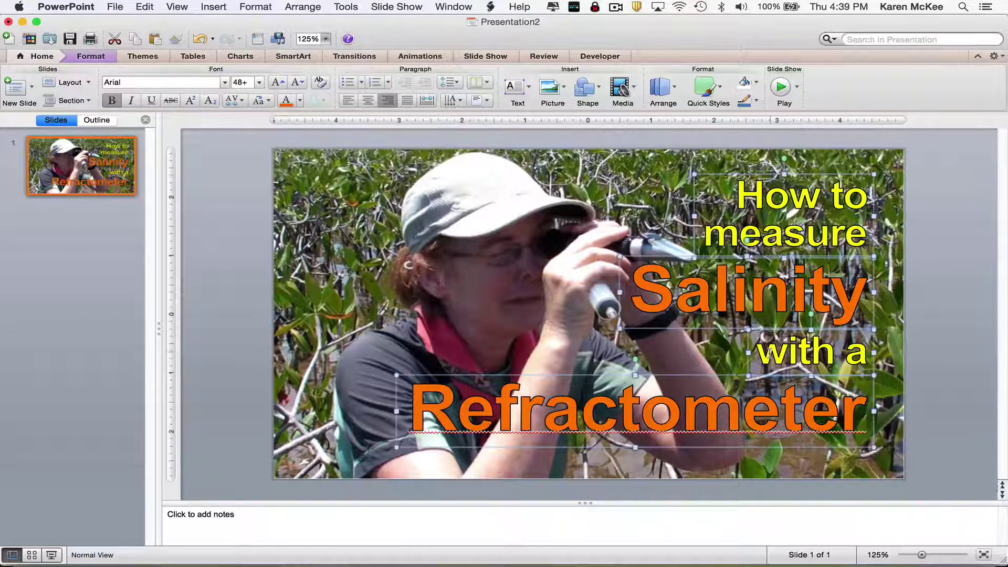
pyautogui.click(352, 423)
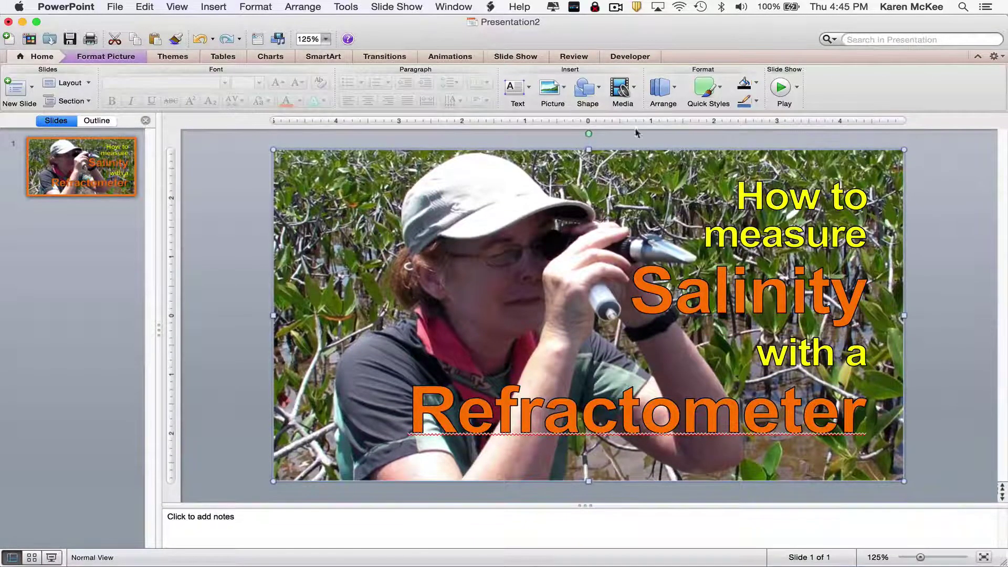
# Step: Give all four title text boxes a solid black fill
pyautogui.click(766, 357)
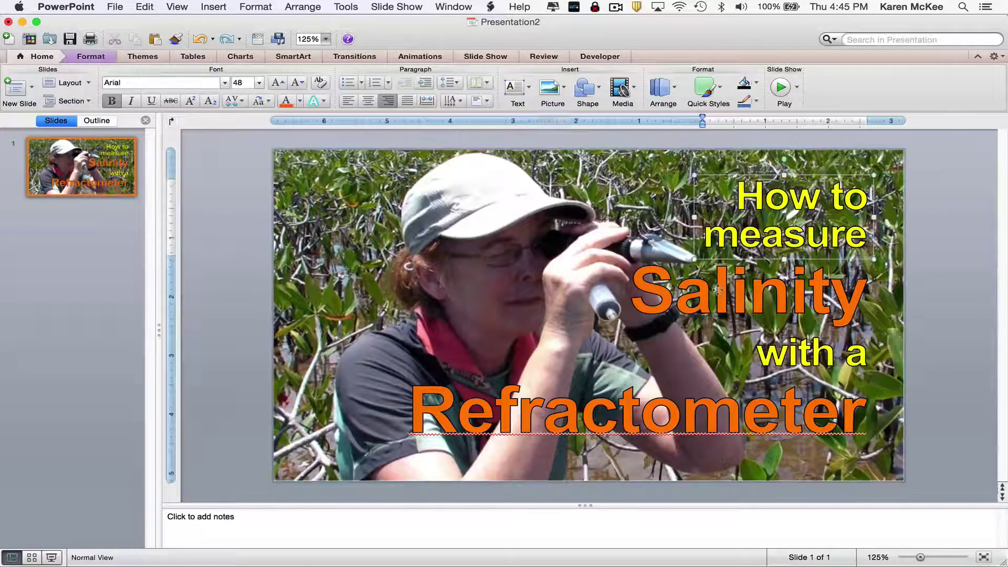
pyautogui.keyDown('shift'); pyautogui.click(733, 405); pyautogui.keyUp('shift')
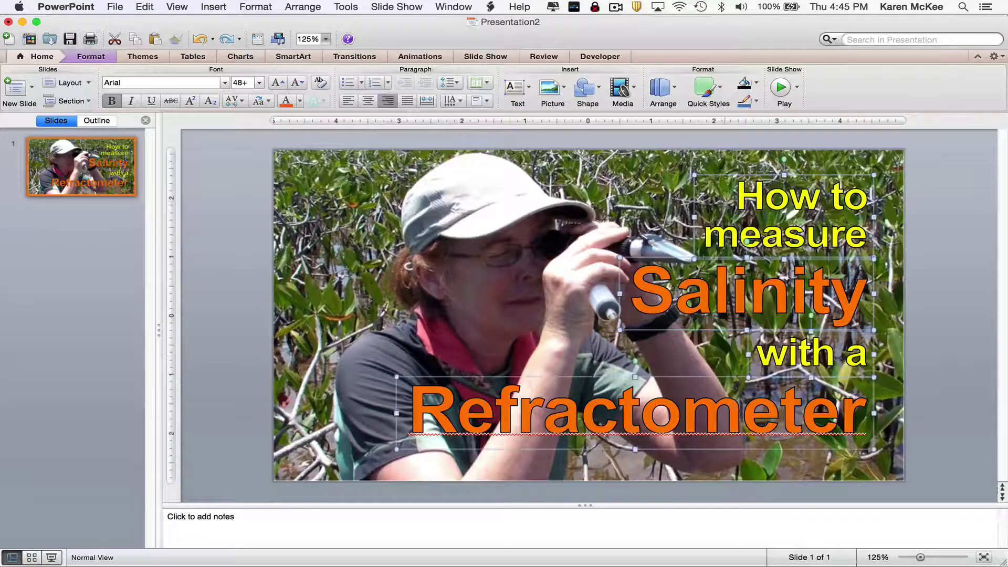
pyautogui.click(756, 82)
pyautogui.click(753, 129)
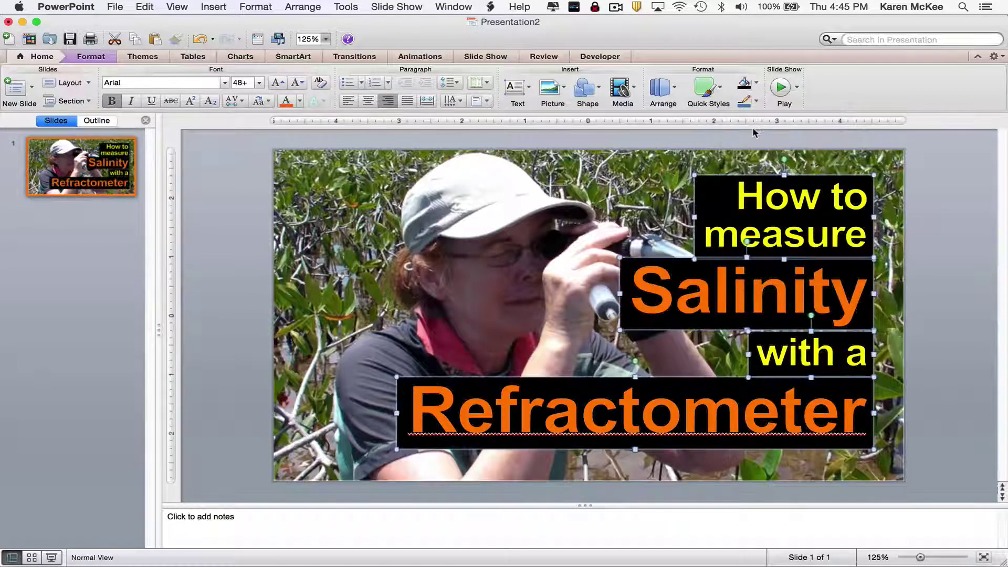
# Step: Set the transparency of the black fill on the four title text boxes to about 76%
pyautogui.click(755, 101)
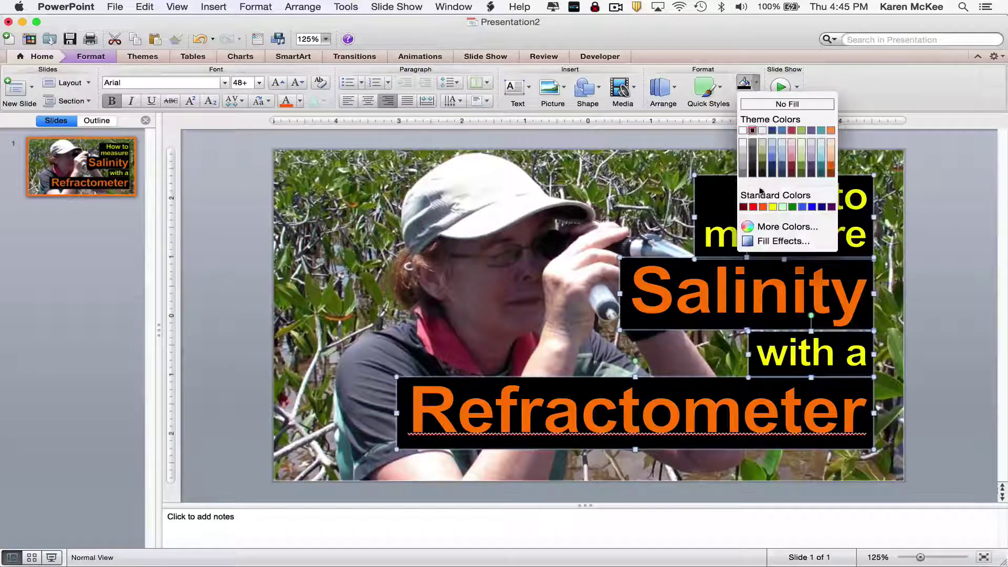
pyautogui.click(765, 241)
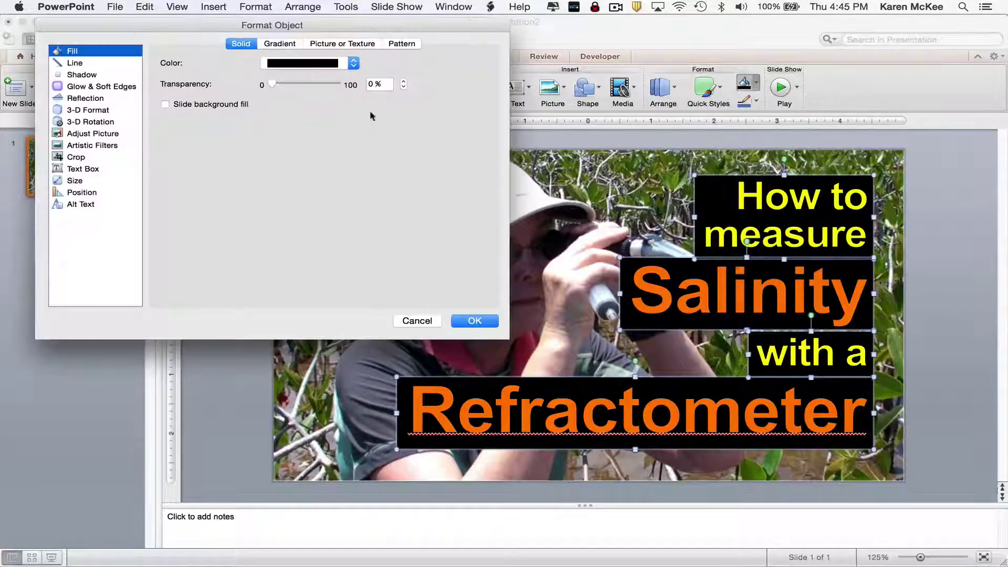
pyautogui.moveTo(273, 87); pyautogui.dragTo(322, 90)
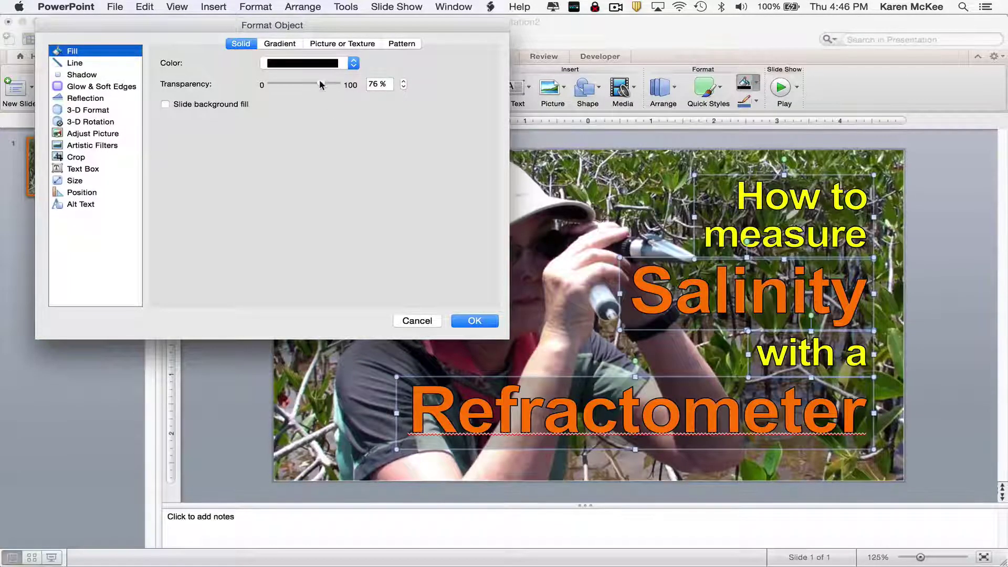
pyautogui.moveTo(323, 85); pyautogui.dragTo(326, 85)
pyautogui.click(472, 320)
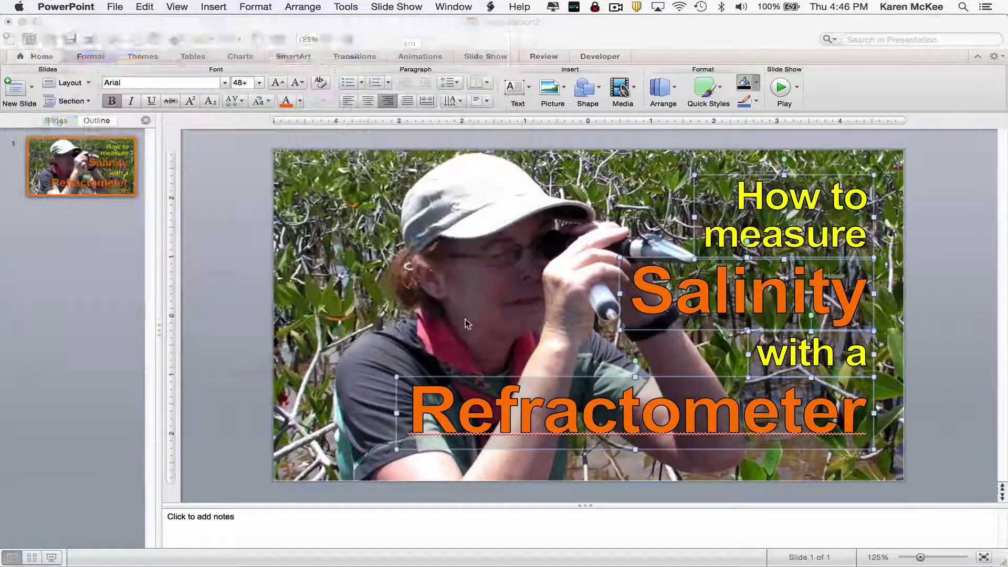
pyautogui.click(389, 313)
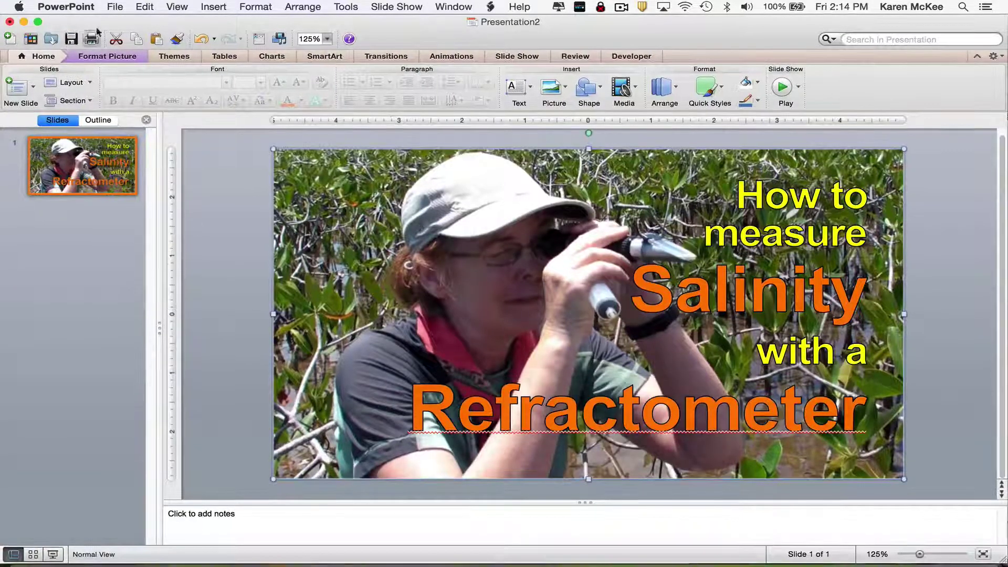
# Step: Save only the current slide to the Desktop as a 1280 × 720 JPEG named "thumbnailfinal"
pyautogui.click(114, 7)
pyautogui.click(134, 115)
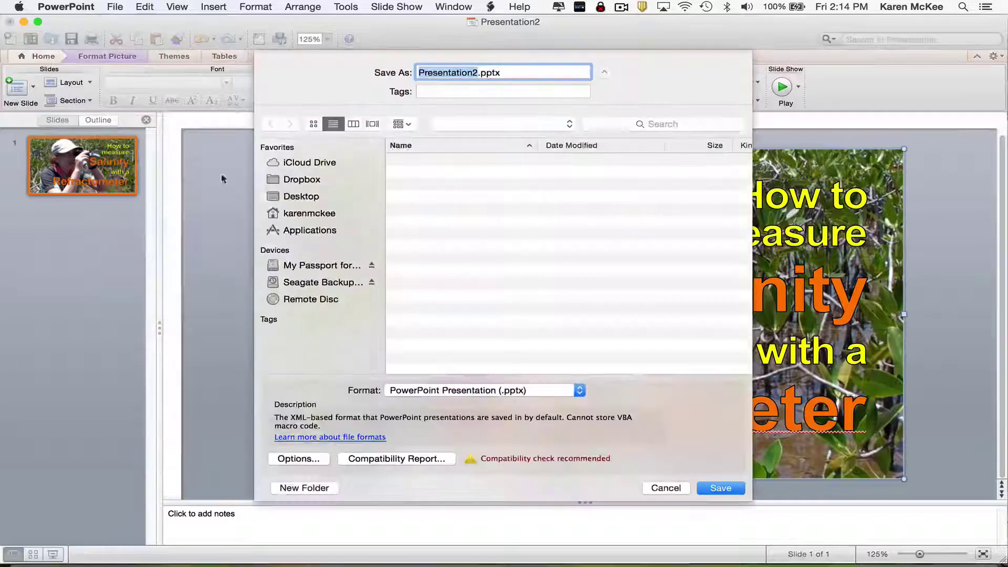
pyautogui.click(465, 394)
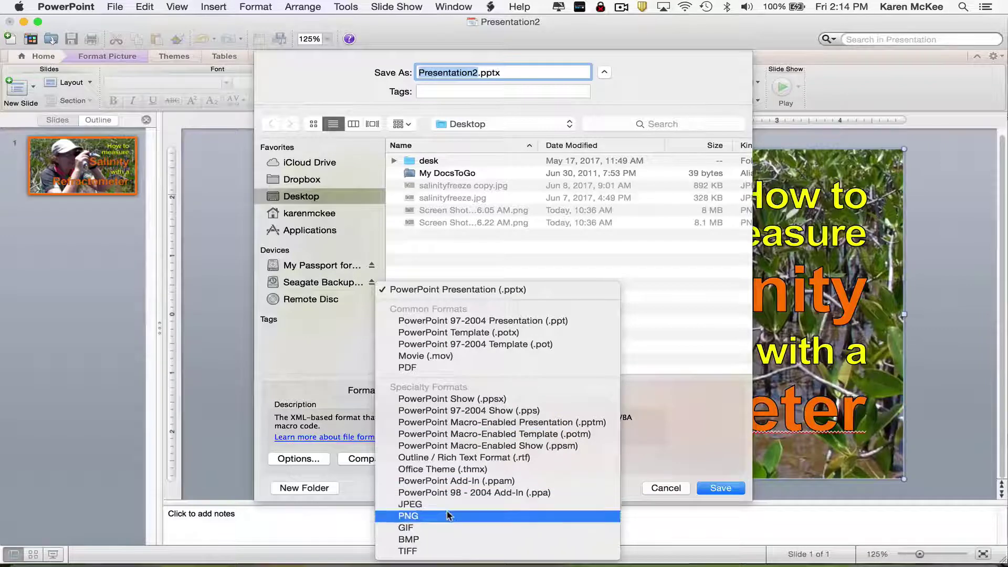
pyautogui.click(447, 504)
pyautogui.click(299, 459)
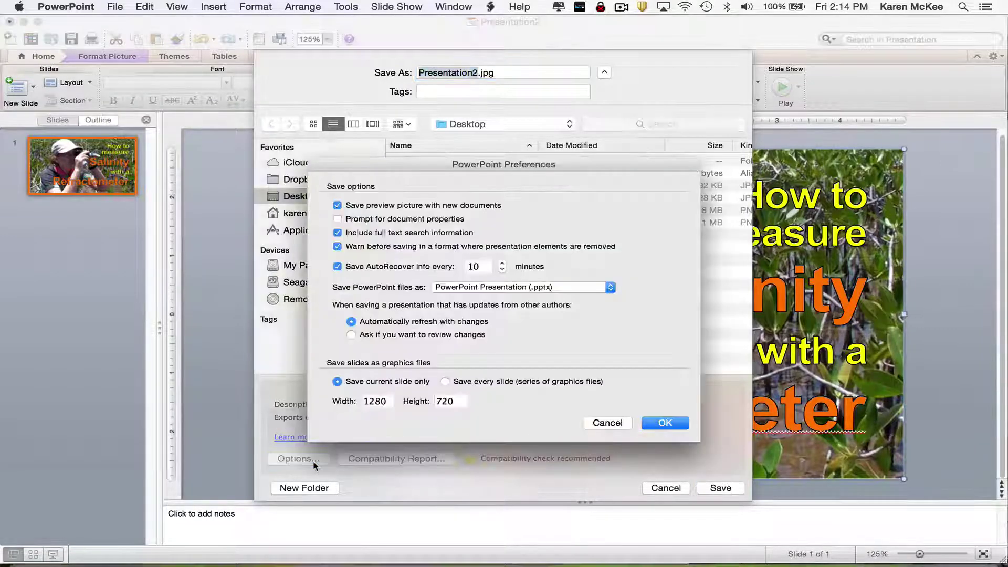
pyautogui.click(665, 423)
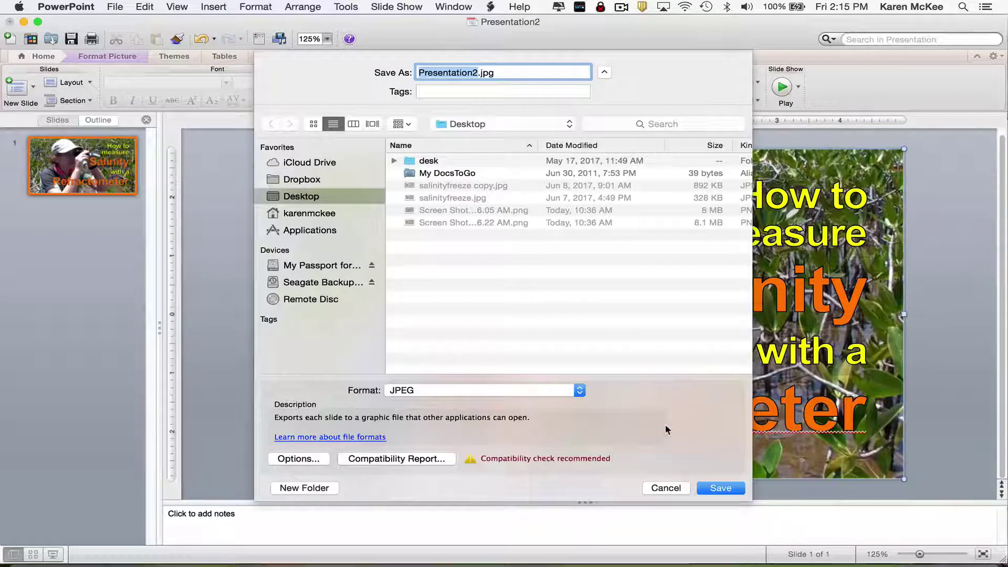
pyautogui.write('thumbnailfina')
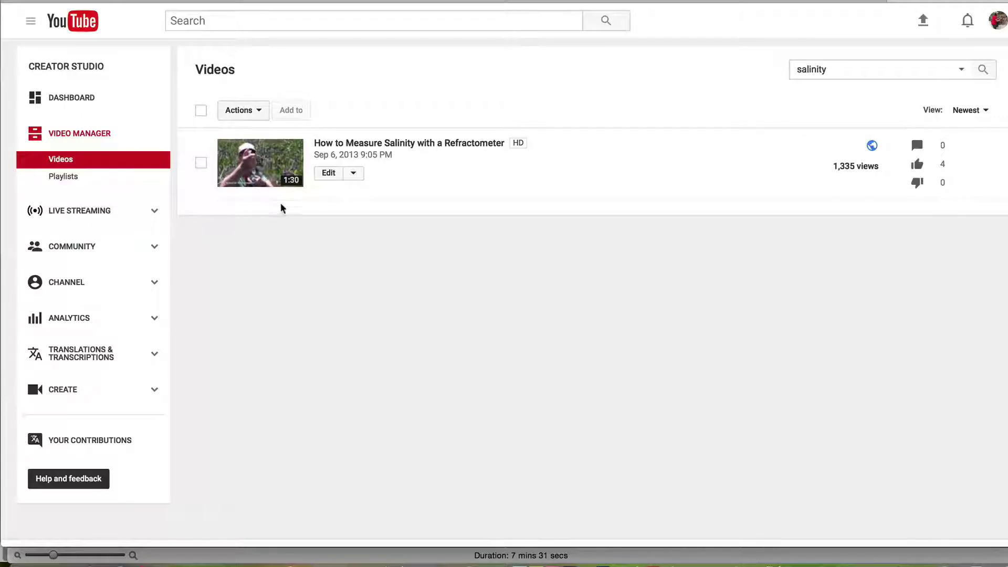
# Step: In YouTube Creator Studio, open Info & Settings for the video "How to Measure Salinity with a Refractometer"
pyautogui.click(353, 174)
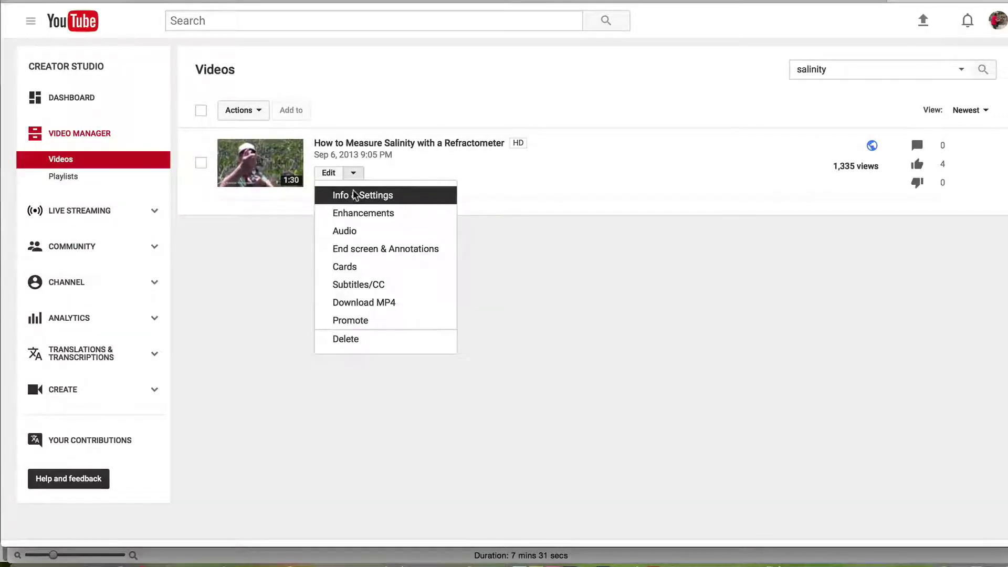
pyautogui.click(354, 195)
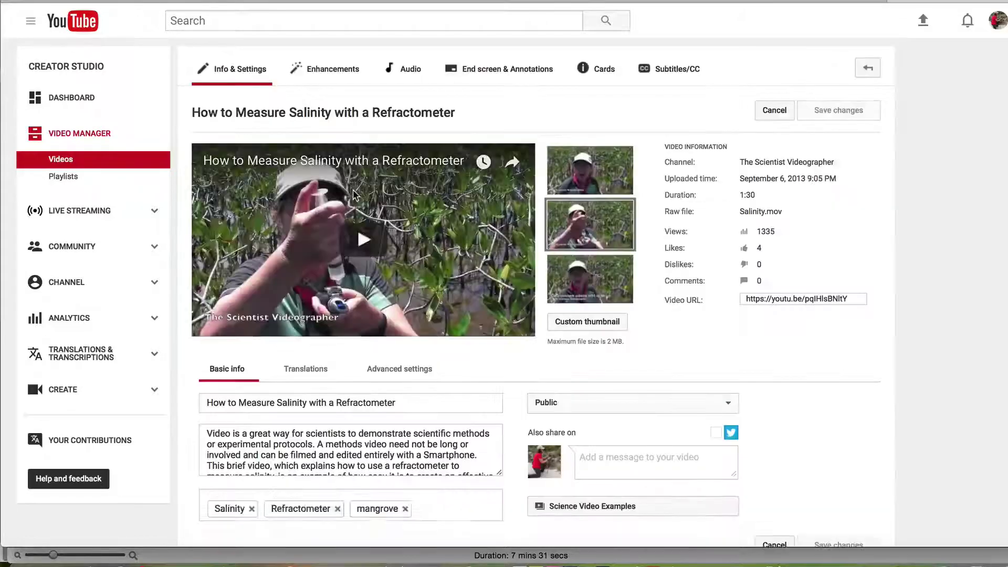
pyautogui.moveTo(622, 168)
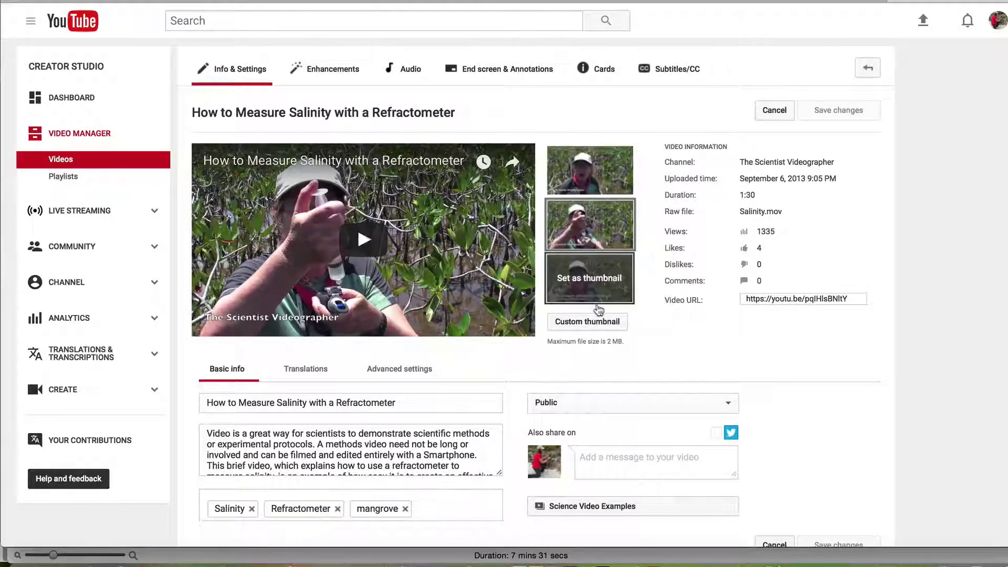
# Step: Upload thumbnailfinal.jpg from the Desktop as the video's custom thumbnail and save the changes
pyautogui.click(592, 328)
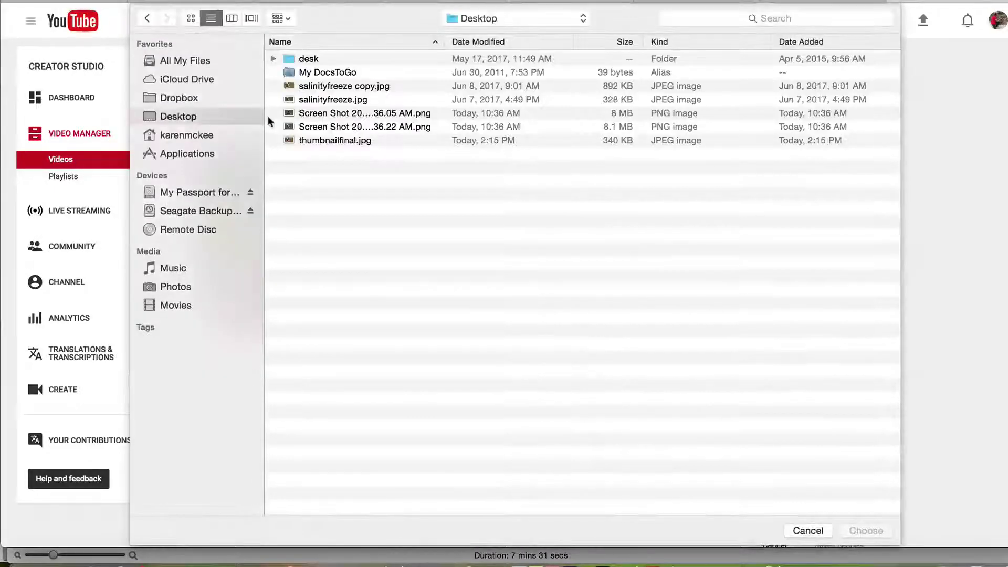
pyautogui.click(316, 140)
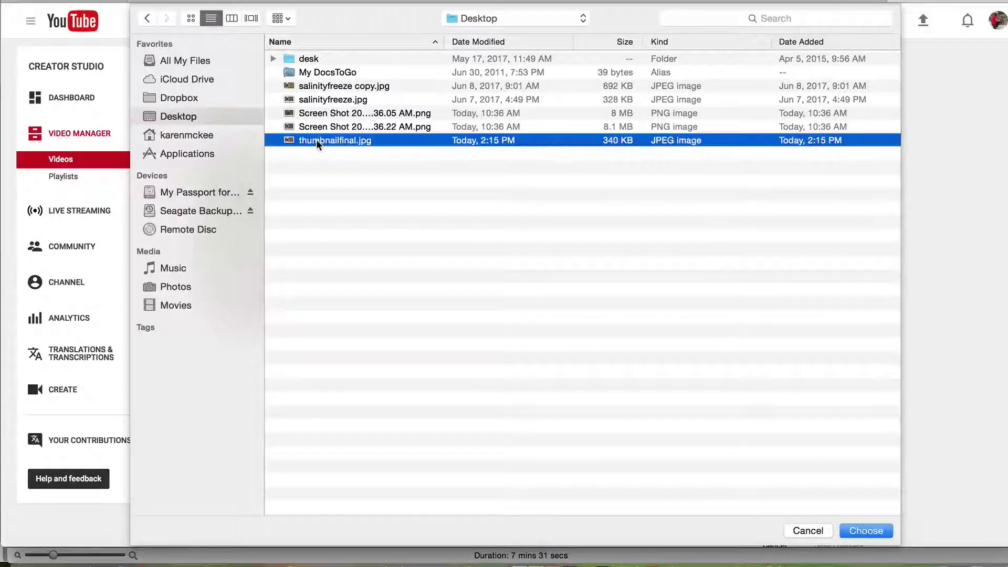
pyautogui.doubleClick(316, 140)
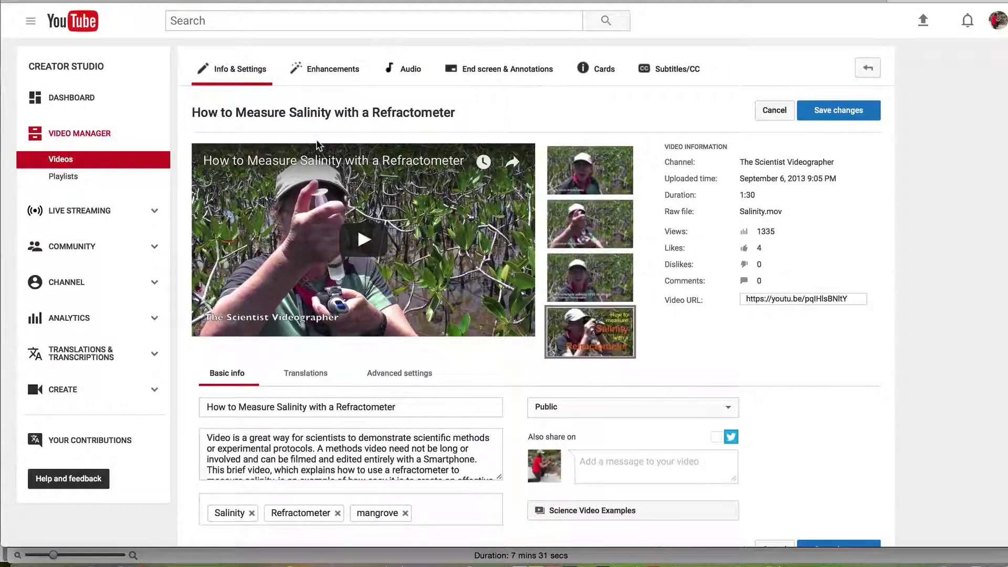
pyautogui.moveTo(567, 349)
pyautogui.click(824, 115)
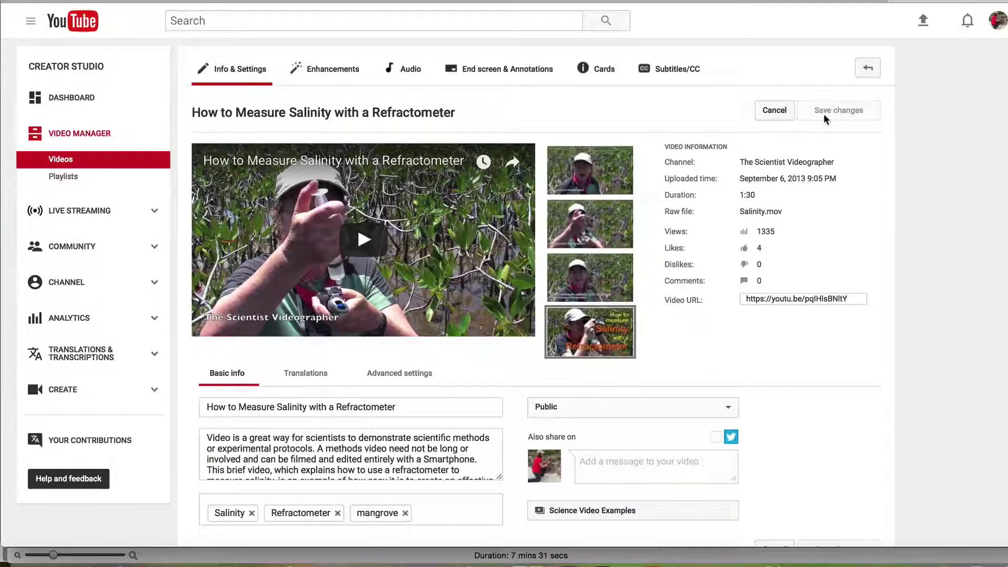